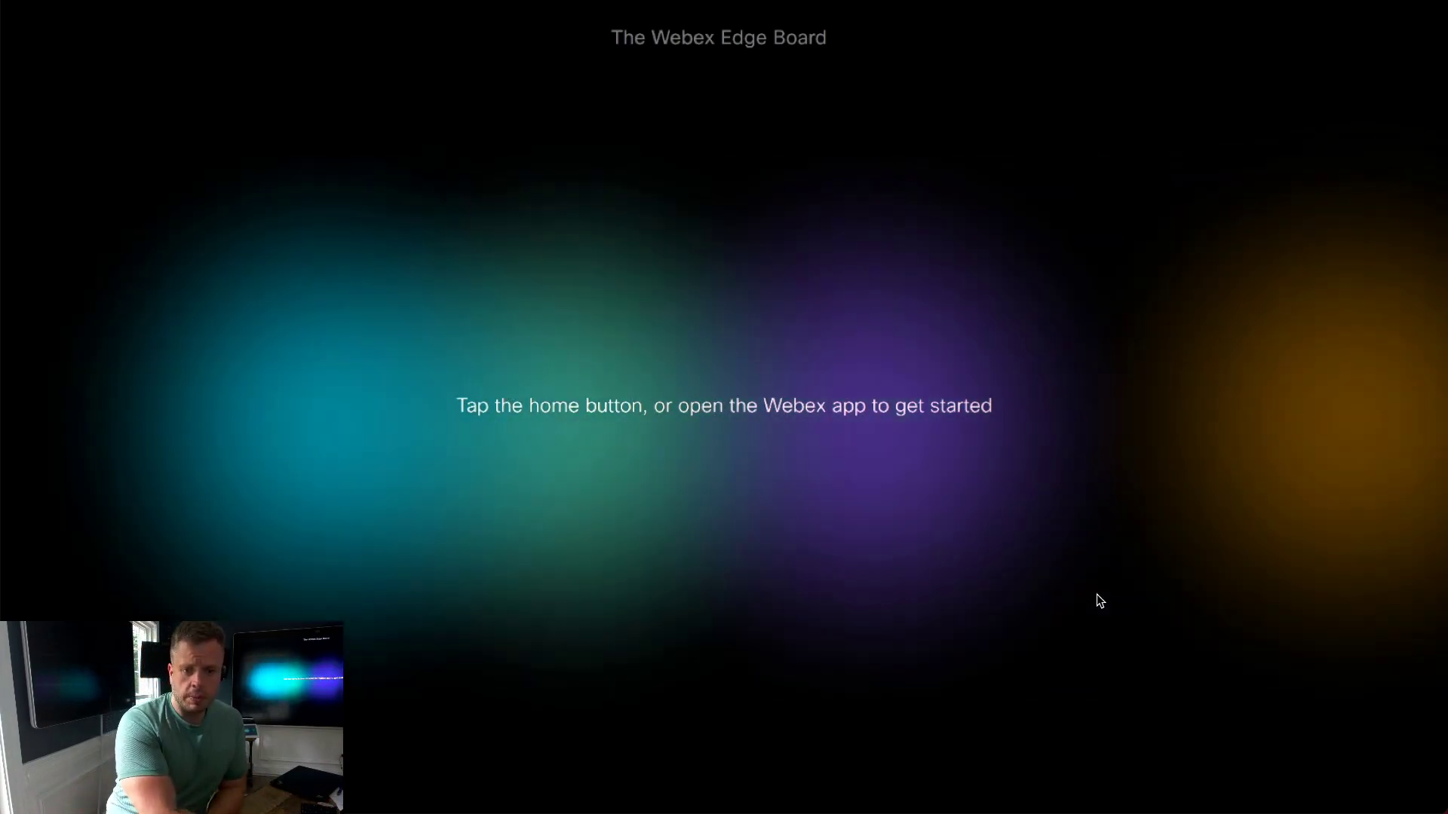
Step: Start a new whiteboard and draw a looping red scribble on it
{"action": "left_click", "coordinate": [925, 525]}
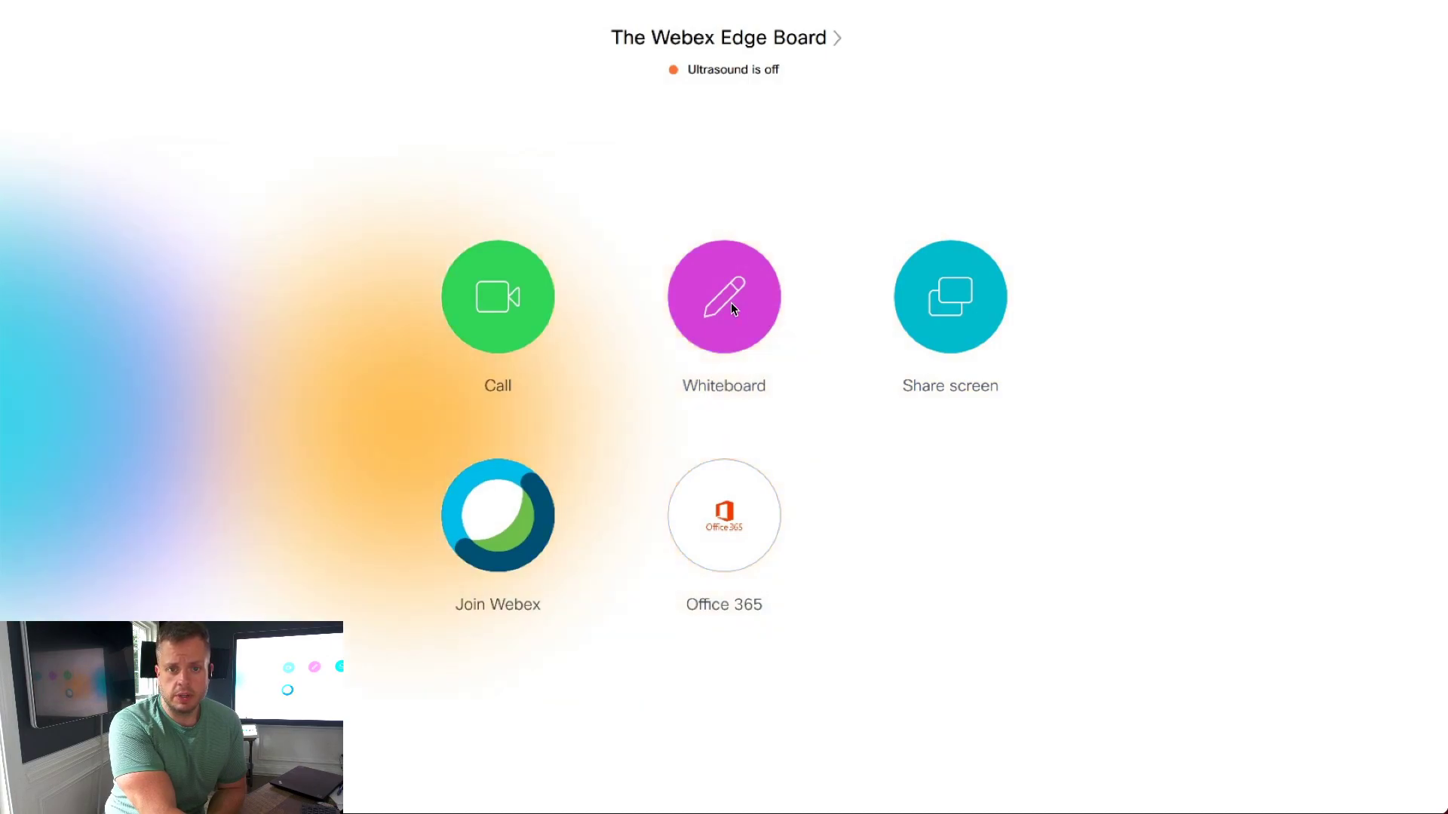
{"action": "left_click", "coordinate": [731, 304]}
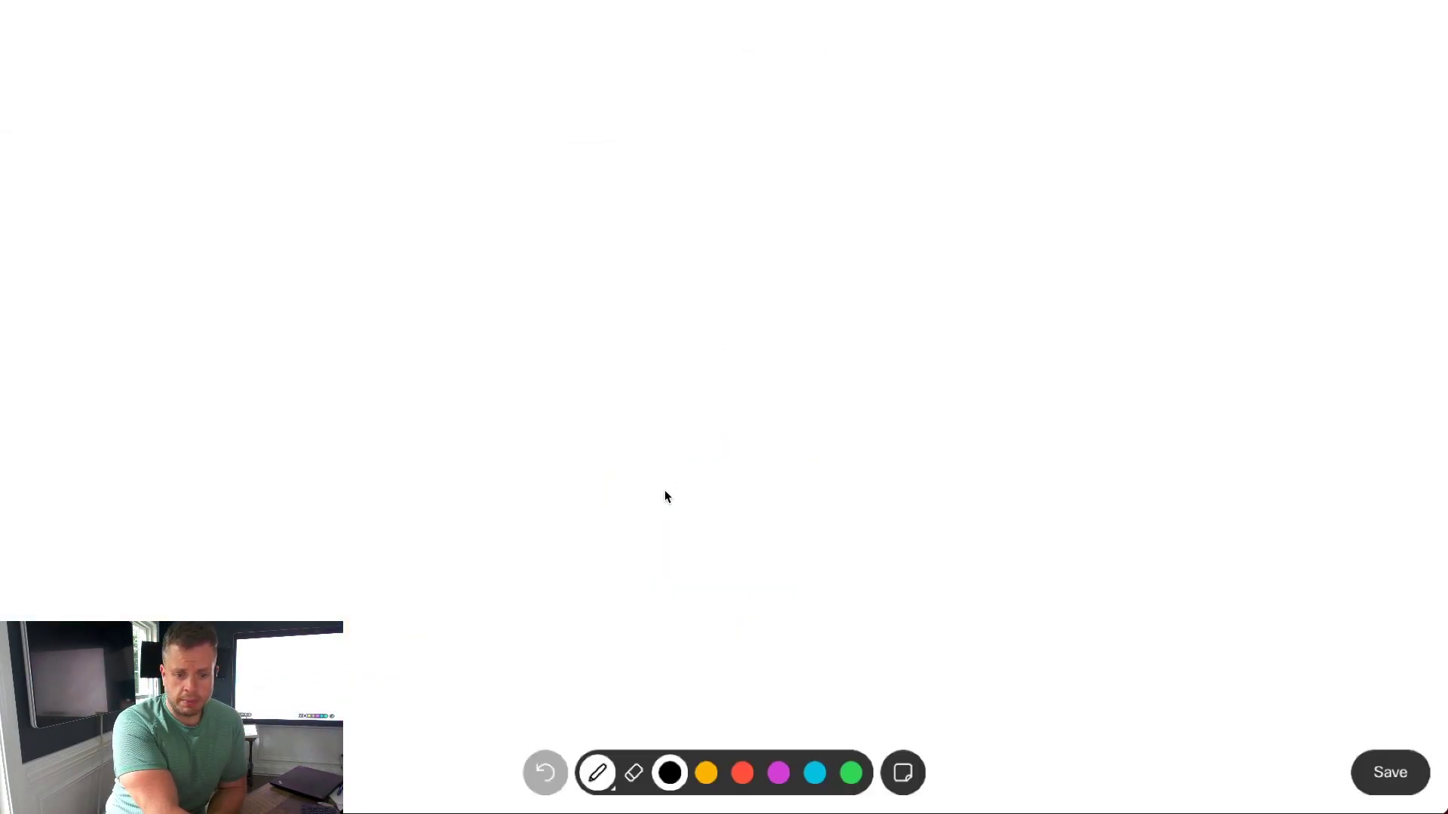
{"action": "left_click", "coordinate": [743, 773]}
{"action": "mouse_move", "coordinate": [400, 209]}
{"action": "left_mouse_down"}
{"action": "mouse_move", "coordinate": [804, 164]}
{"action": "mouse_move", "coordinate": [806, 263]}
{"action": "mouse_move", "coordinate": [630, 349]}
{"action": "mouse_move", "coordinate": [1086, 324]}
{"action": "left_mouse_up"}
{"action": "mouse_move", "coordinate": [587, 411]}
{"action": "left_mouse_down"}
{"action": "mouse_move", "coordinate": [707, 425]}
{"action": "mouse_move", "coordinate": [661, 467]}
{"action": "mouse_move", "coordinate": [792, 466]}
{"action": "left_mouse_up"}
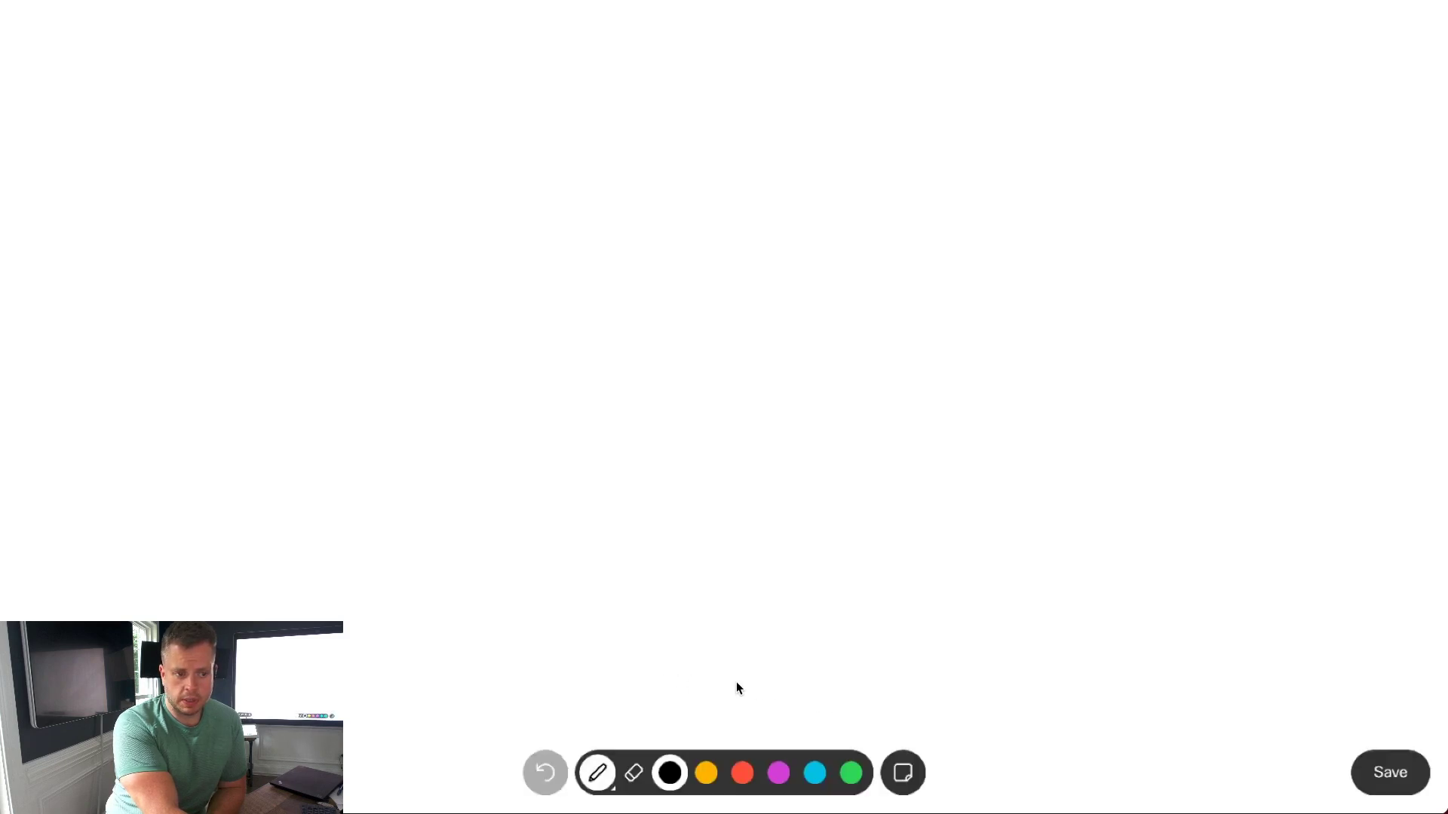
Step: Switch the pen to cyan and draw a large looping cyan scribble
{"action": "left_click", "coordinate": [815, 773]}
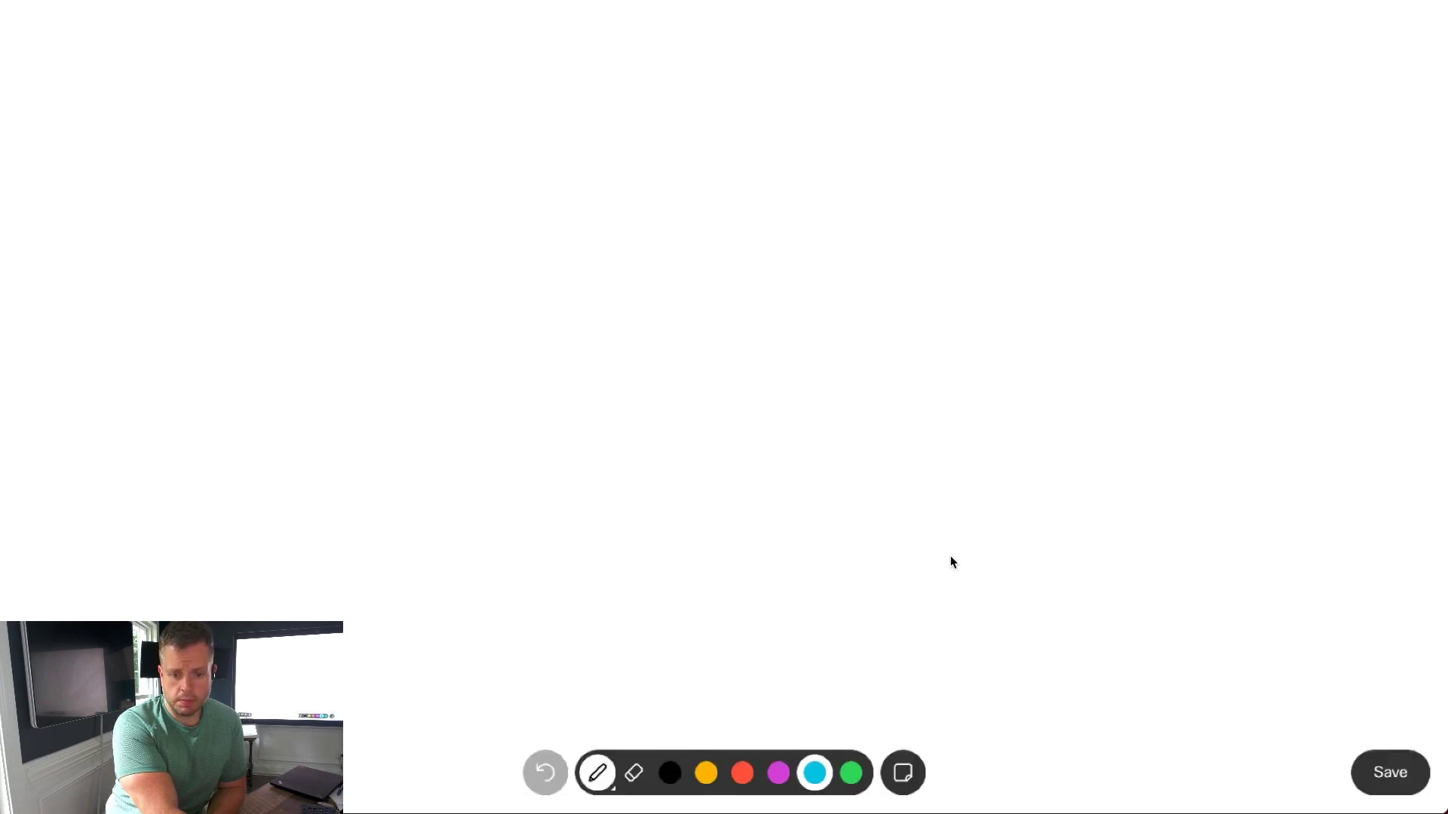
{"action": "left_click_drag", "start_coordinate": [950, 556], "coordinate": [762, 216]}
{"action": "mouse_move", "coordinate": [601, 397]}
{"action": "left_mouse_down"}
{"action": "mouse_move", "coordinate": [565, 304]}
{"action": "mouse_move", "coordinate": [686, 214]}
{"action": "mouse_move", "coordinate": [497, 332]}
{"action": "mouse_move", "coordinate": [434, 344]}
{"action": "left_mouse_up"}
{"action": "left_click_drag", "start_coordinate": [420, 222], "coordinate": [419, 216]}
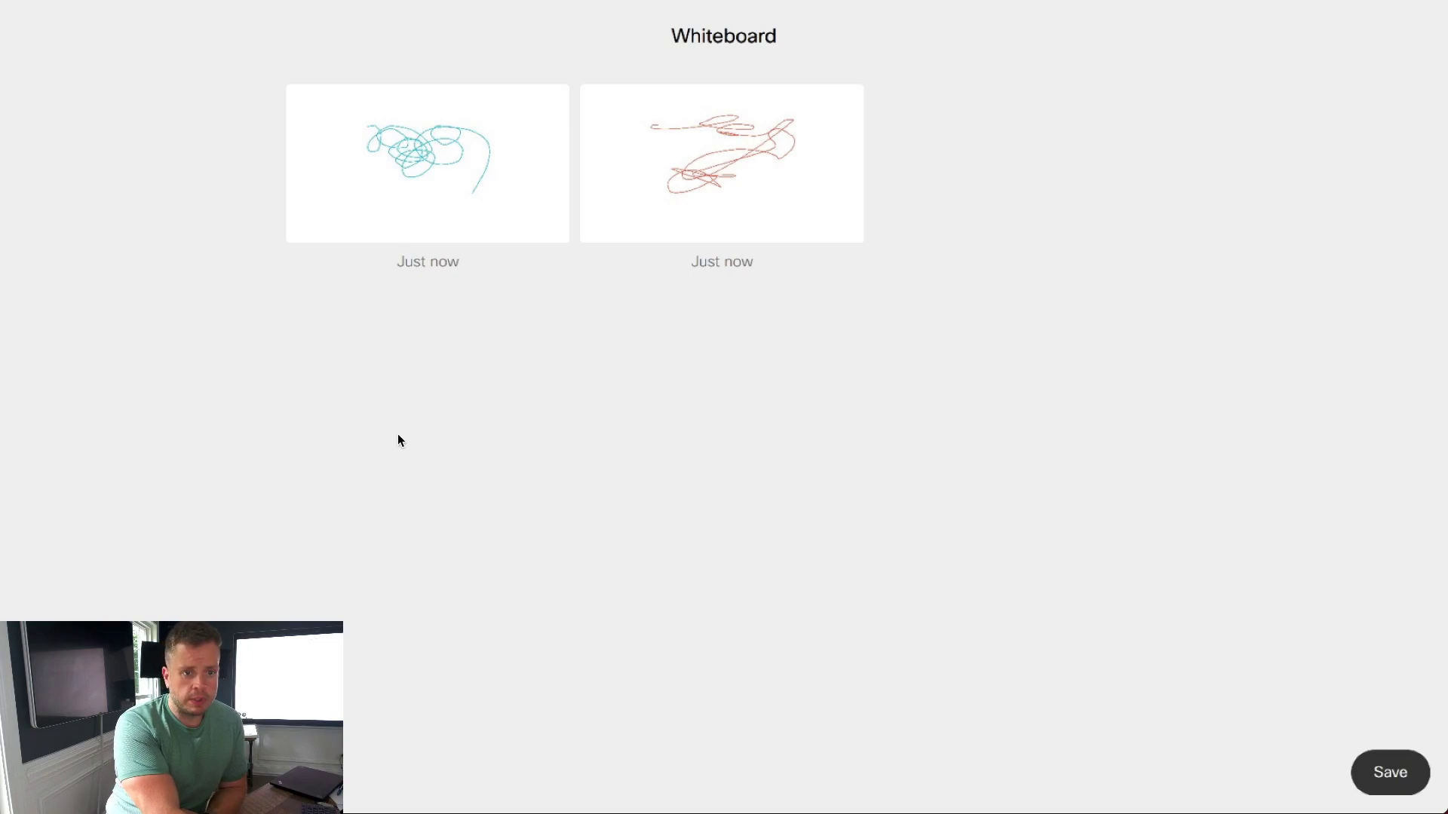
{"action": "left_click", "coordinate": [557, 147]}
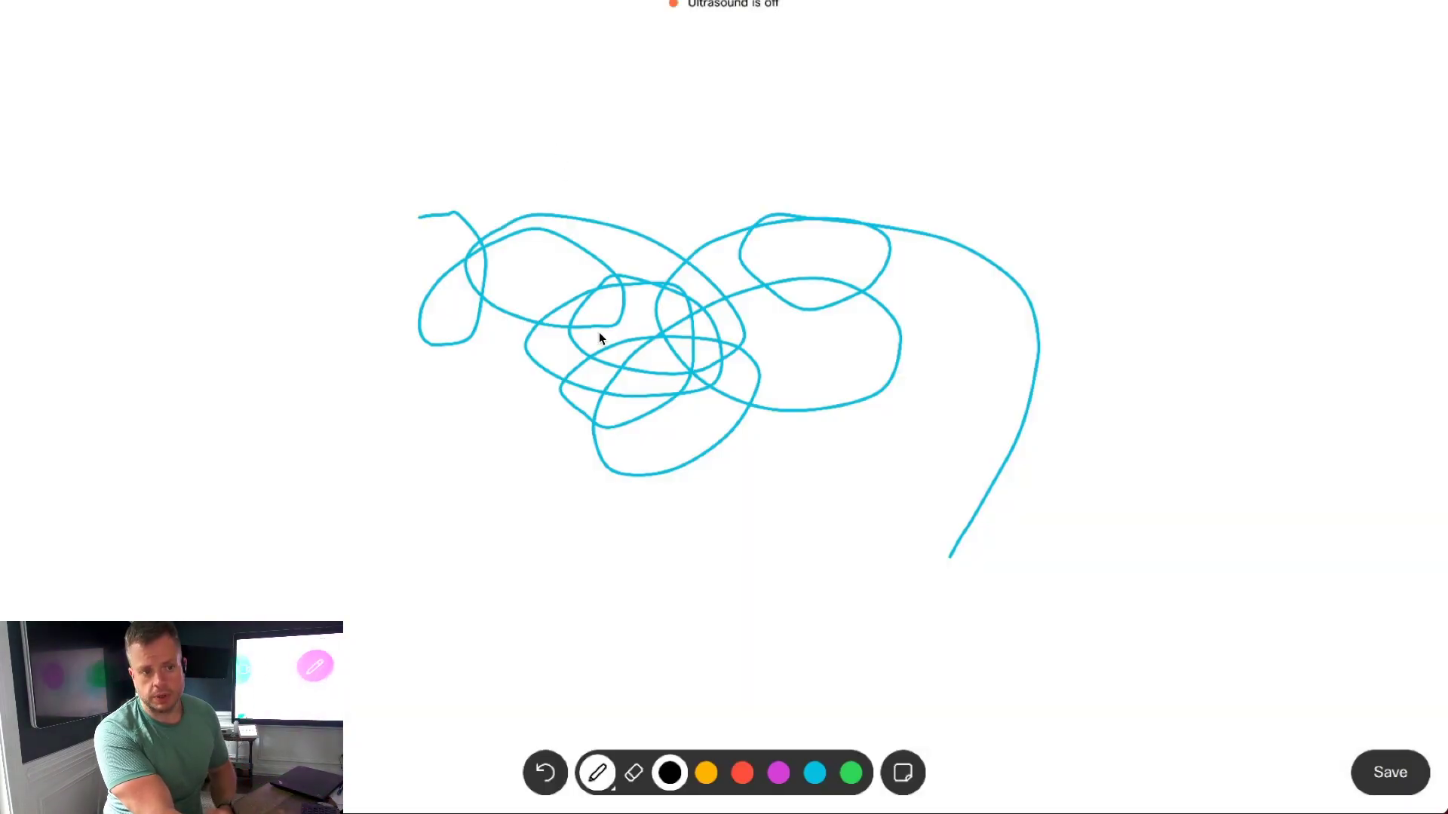
{"action": "key", "text": "Escape"}
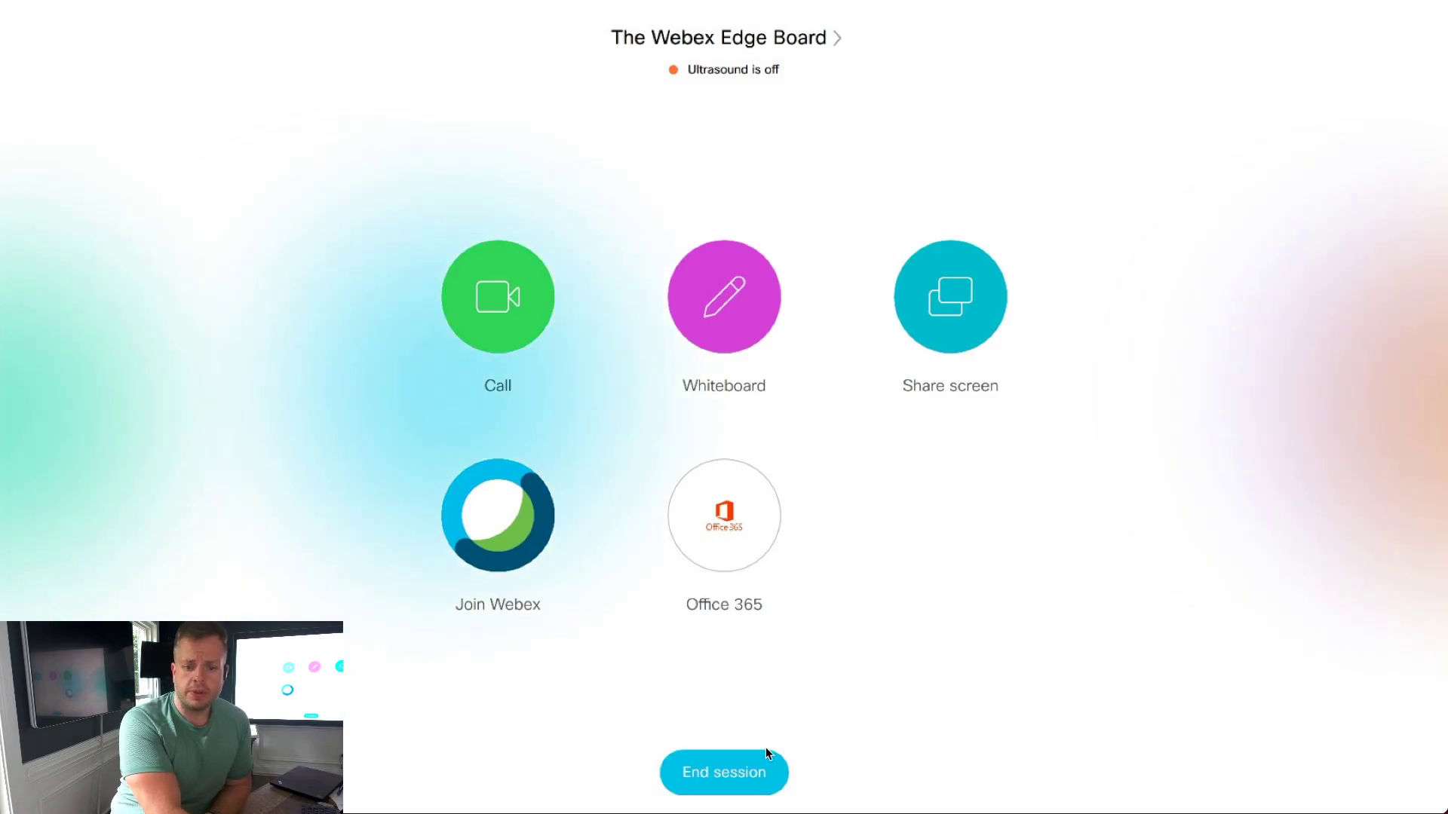
Step: Leave the Whiteboard overview for the Webex Board home screen with the session active
{"action": "left_click", "coordinate": [731, 327]}
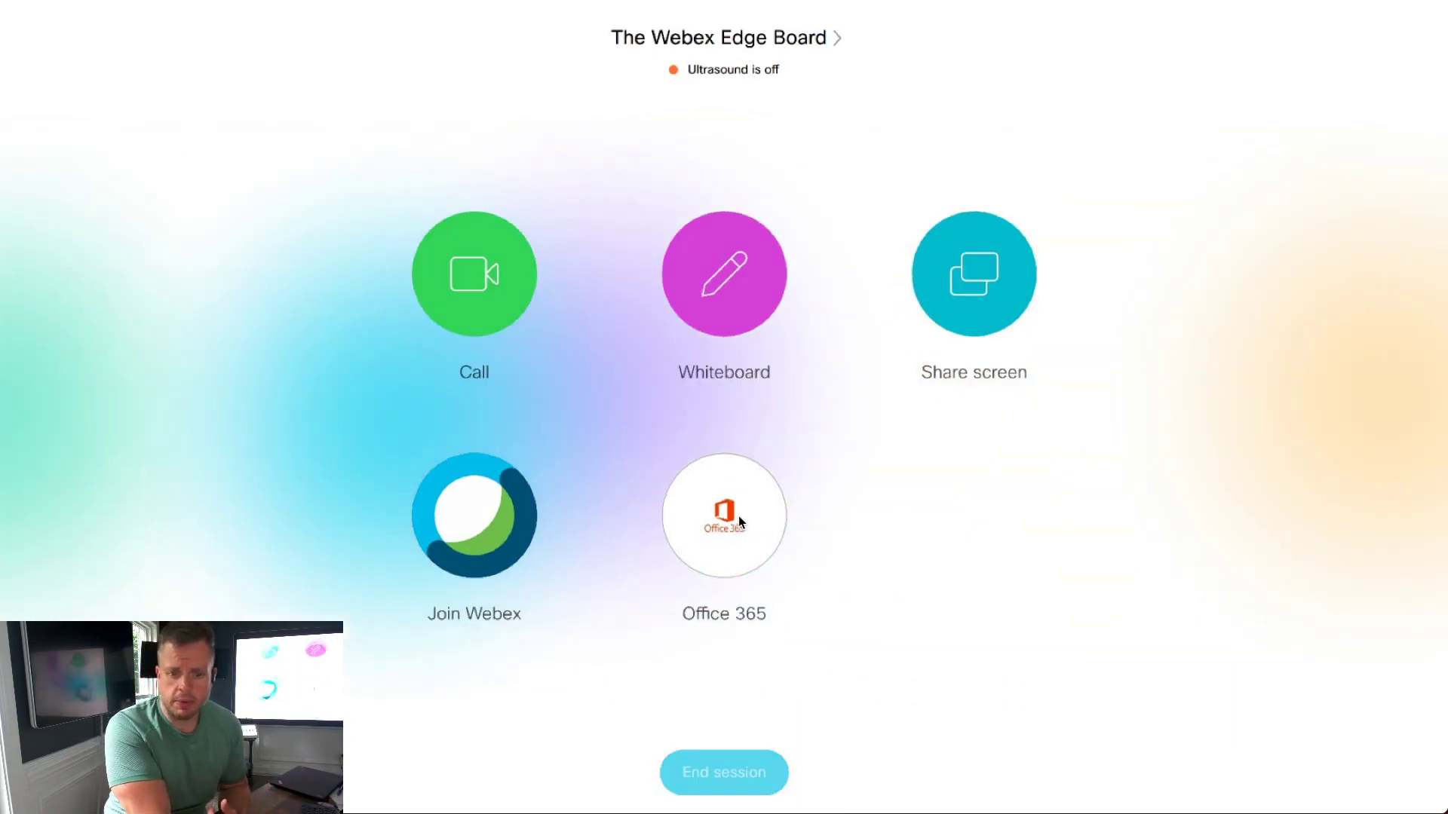
Step: Launch Office 365 and sign in with the work account's e-mail address
{"action": "left_click", "coordinate": [739, 521]}
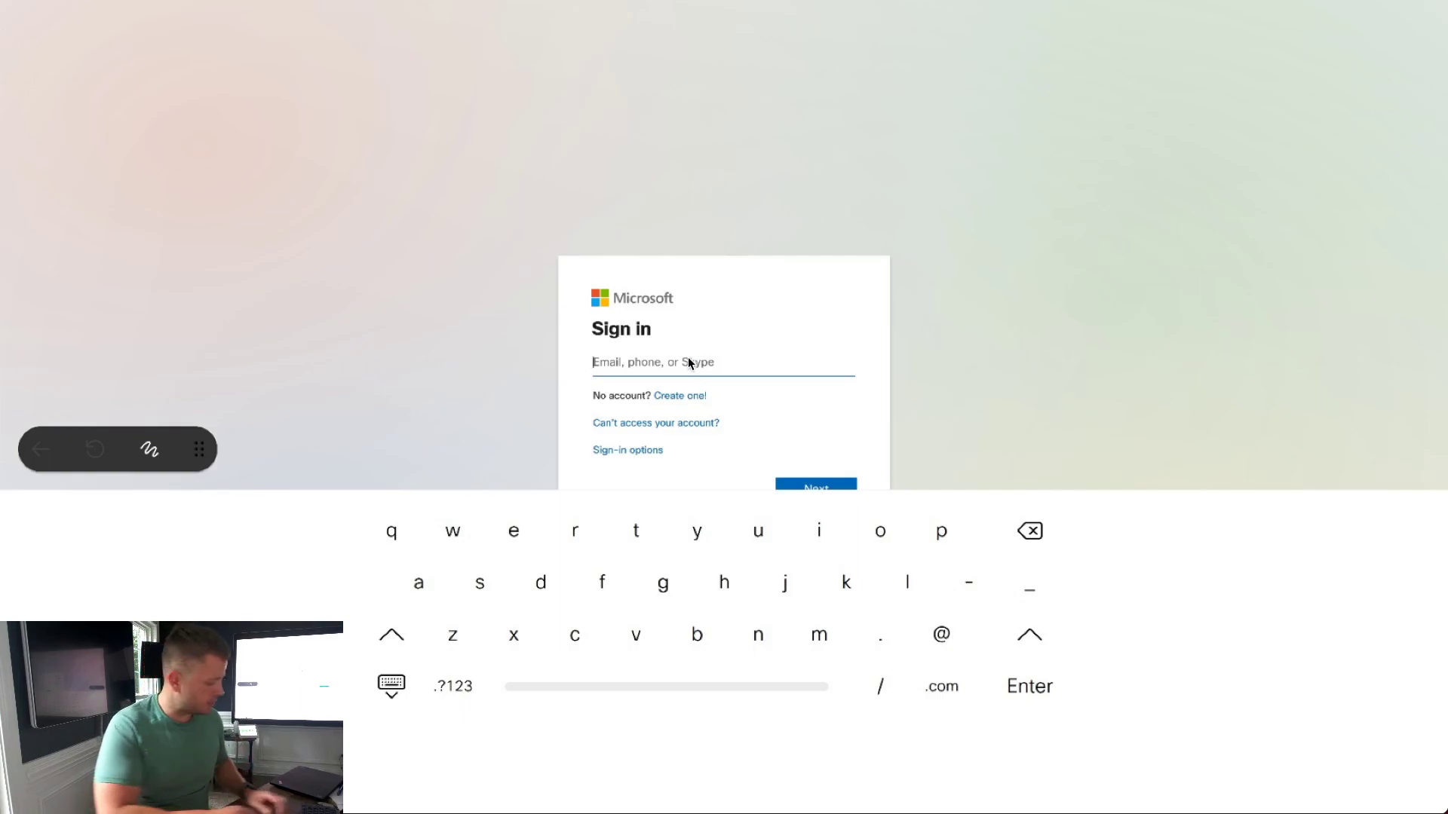
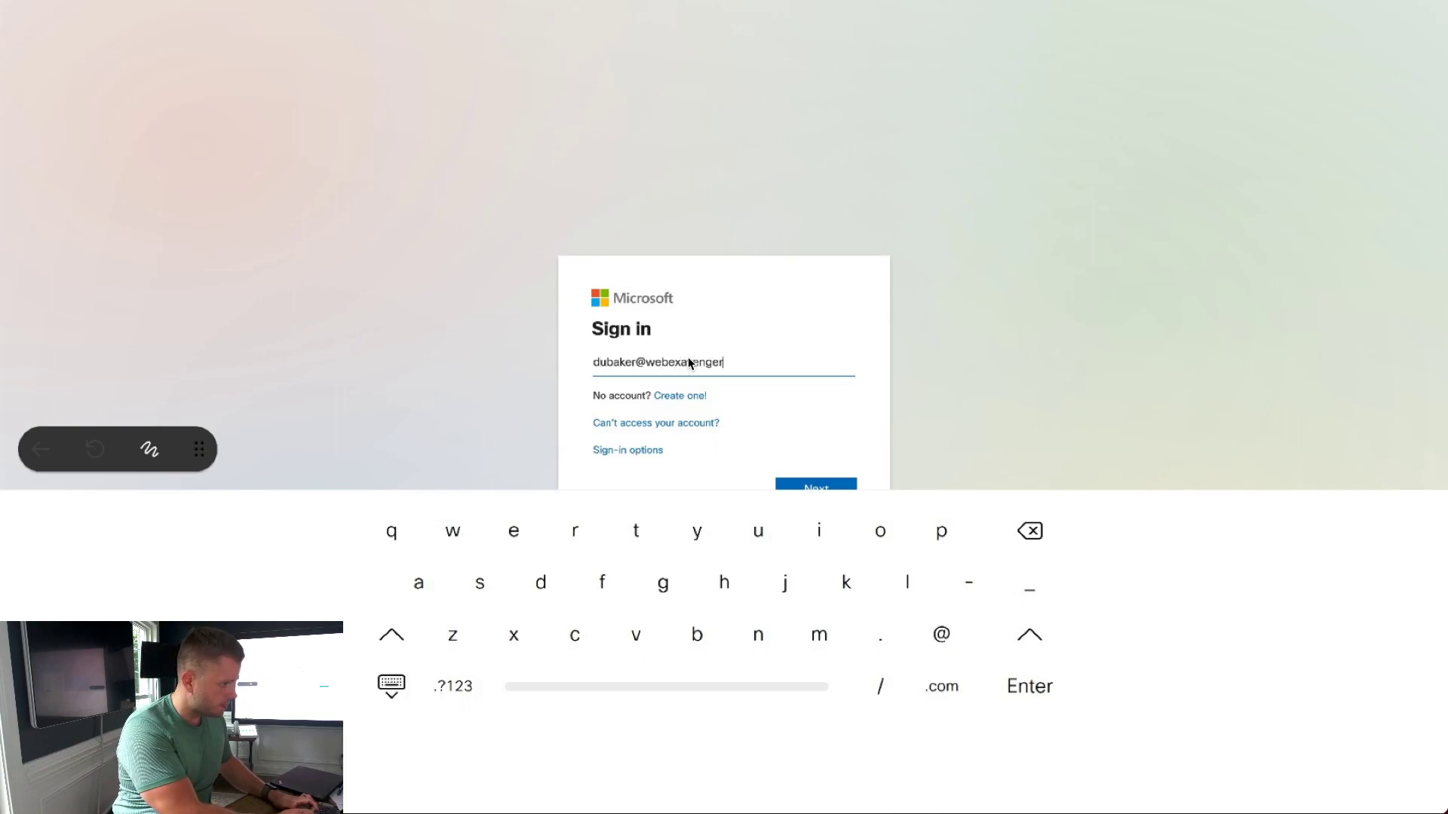
{"action": "key", "text": "Return"}
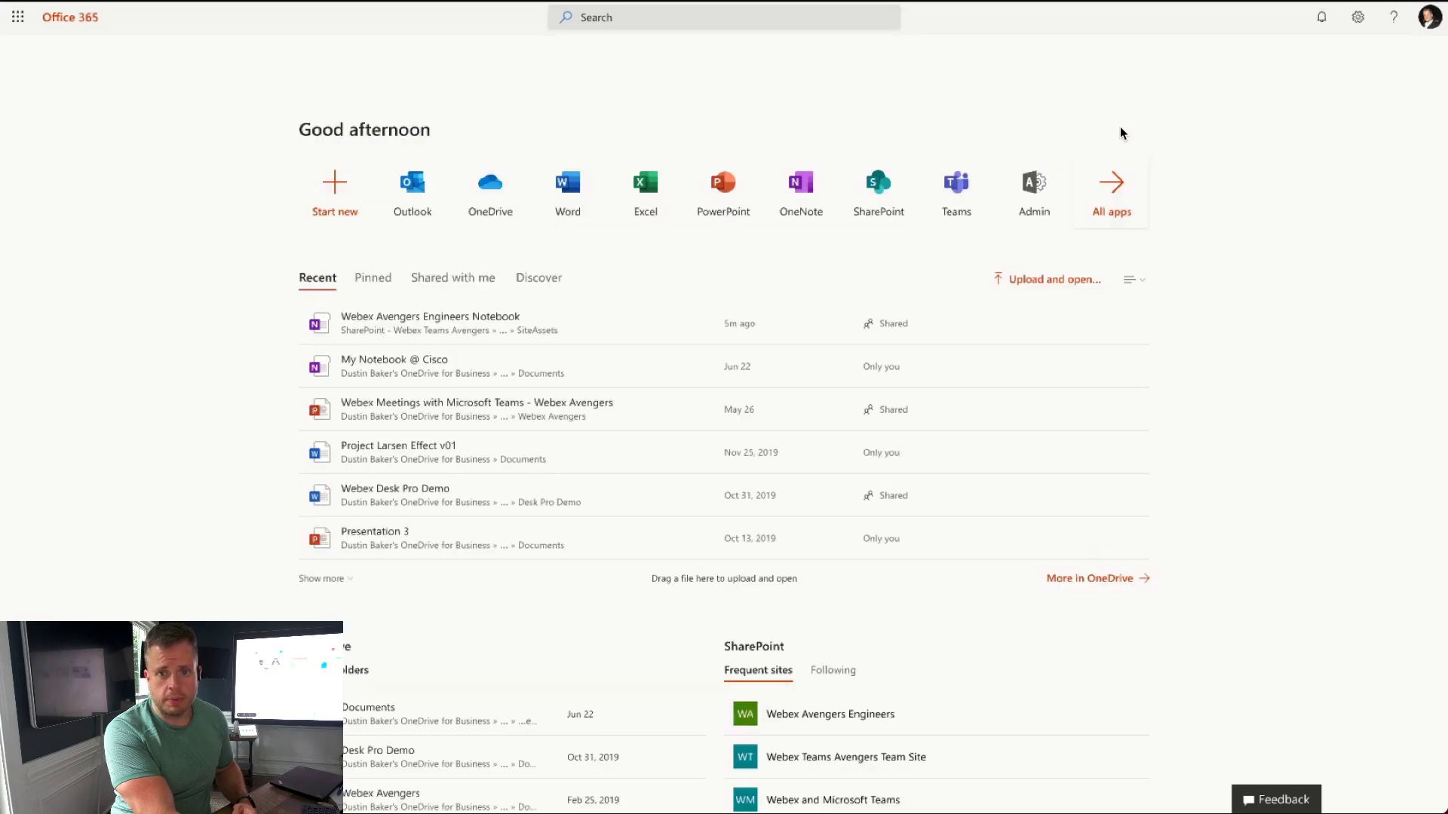
Step: Show all Office 365 apps, add a black scribble over the red whiteboard, then relaunch Office 365
{"action": "left_click", "coordinate": [1111, 189]}
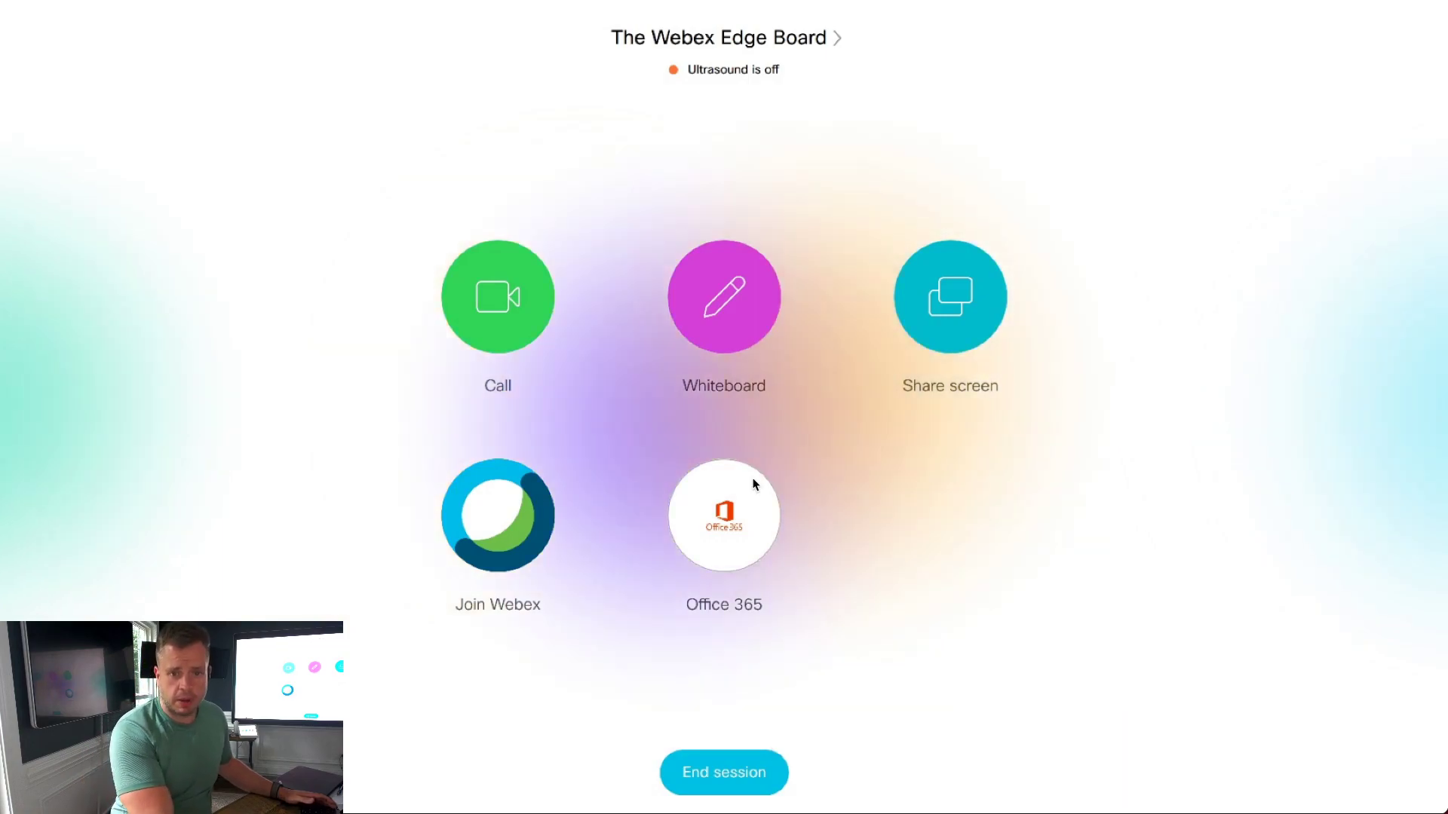
{"action": "left_click", "coordinate": [710, 265]}
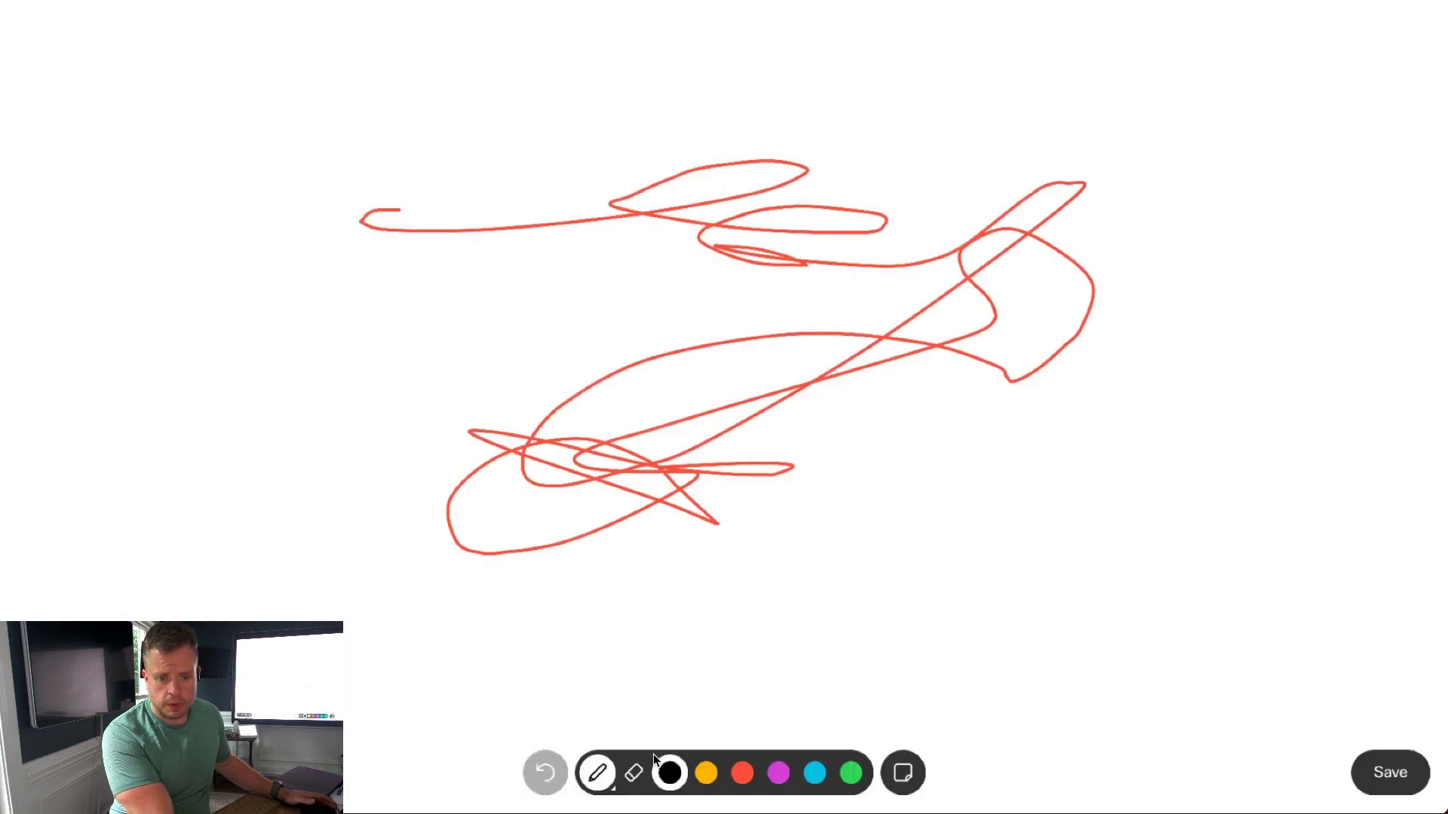
{"action": "mouse_move", "coordinate": [722, 659]}
{"action": "left_mouse_down"}
{"action": "mouse_move", "coordinate": [637, 434]}
{"action": "mouse_move", "coordinate": [672, 337]}
{"action": "mouse_move", "coordinate": [520, 320]}
{"action": "mouse_move", "coordinate": [603, 329]}
{"action": "left_mouse_up"}
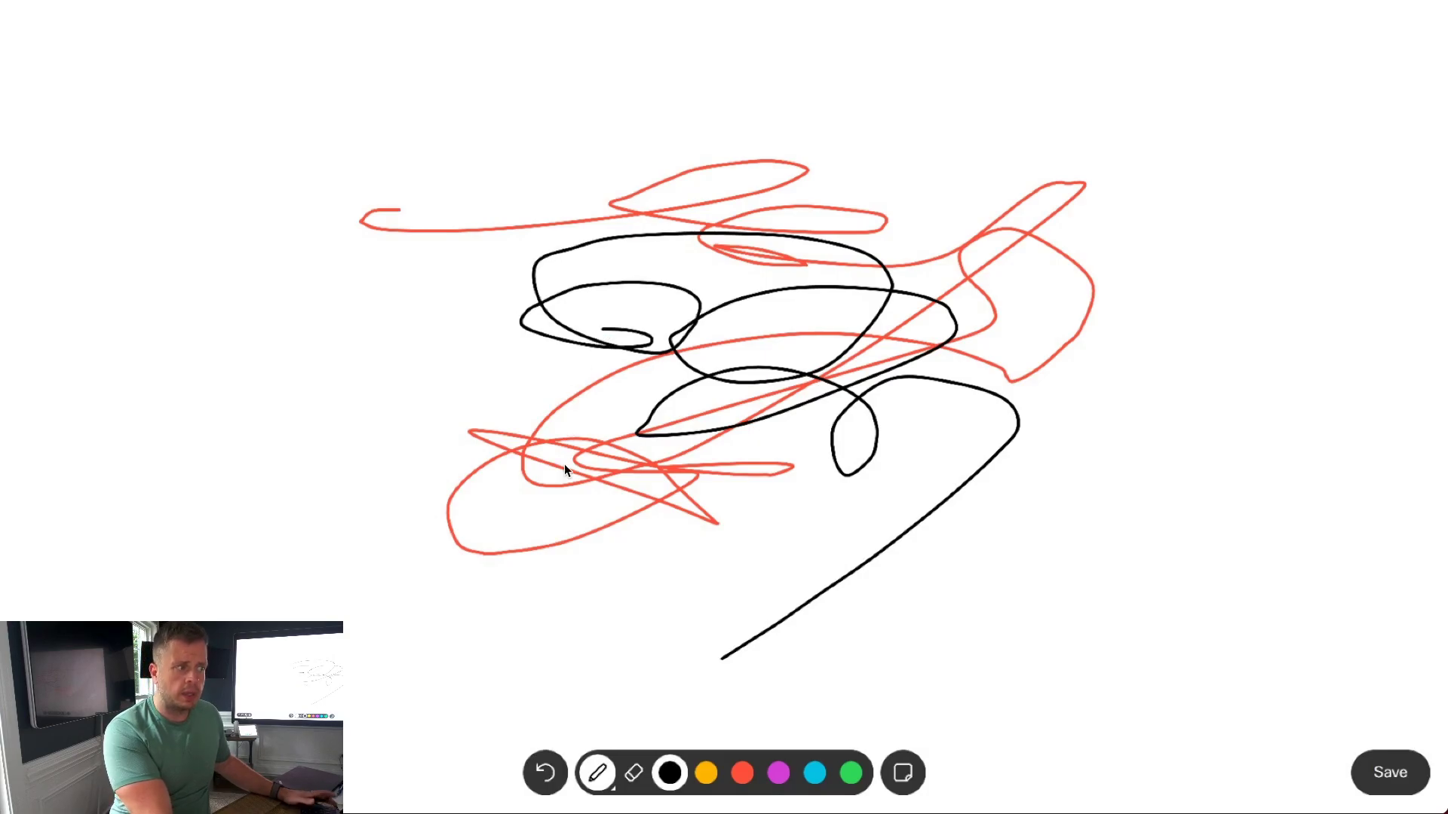
{"action": "key", "text": "Escape"}
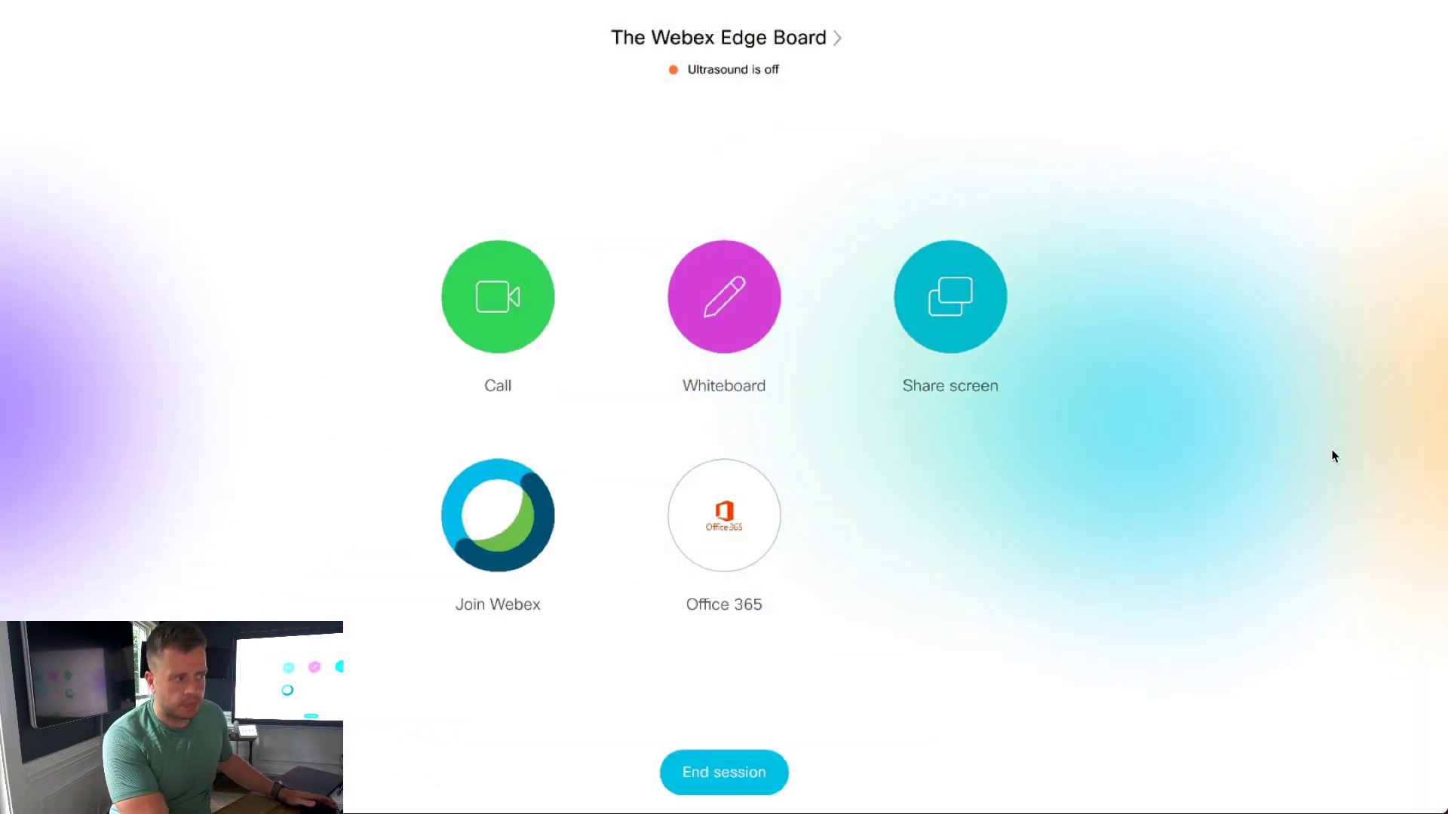
{"action": "left_click", "coordinate": [726, 520]}
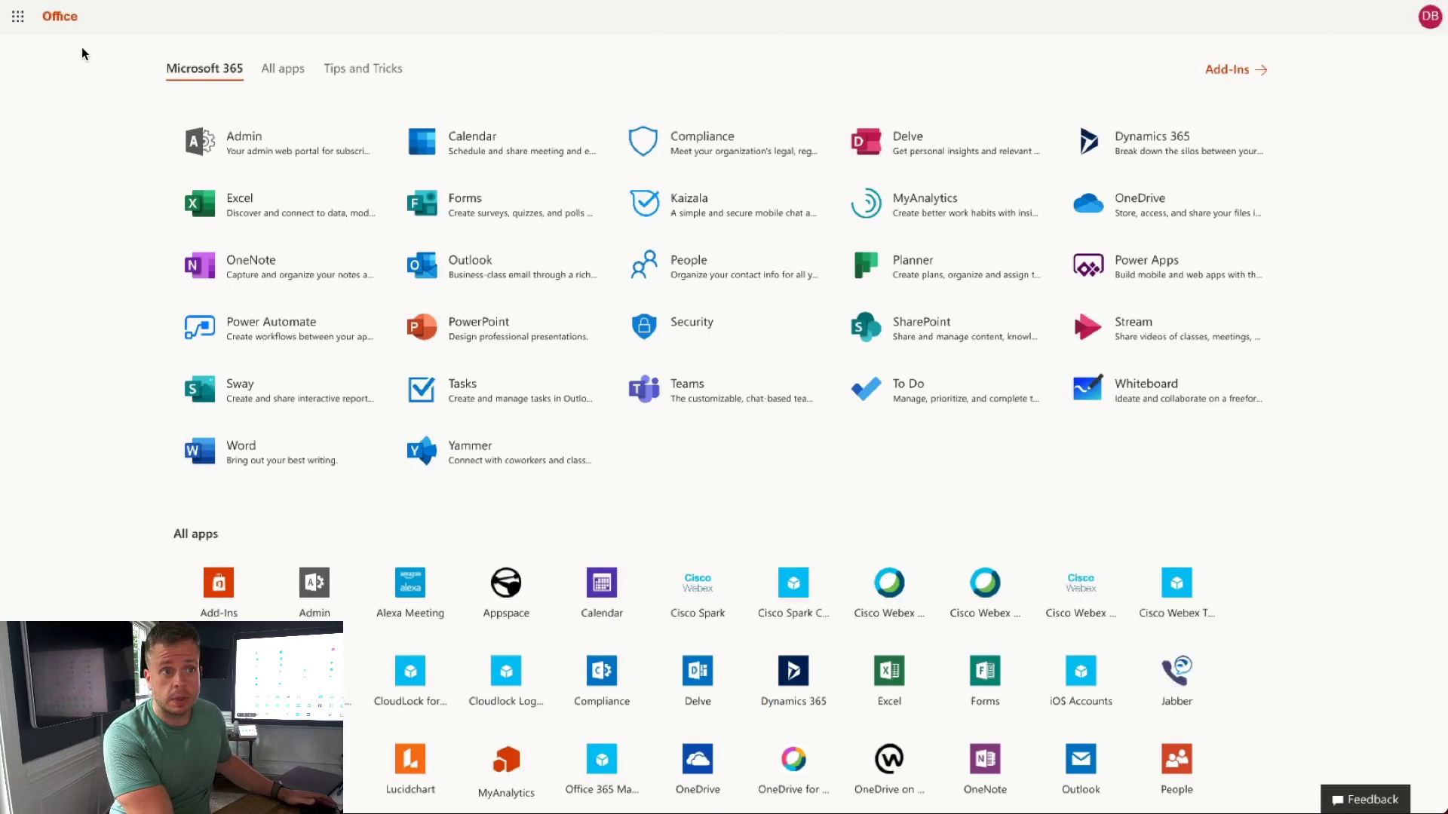
Step: Exit Office 365 through the app launcher back to the Webex Board home screen
{"action": "left_click", "coordinate": [16, 18]}
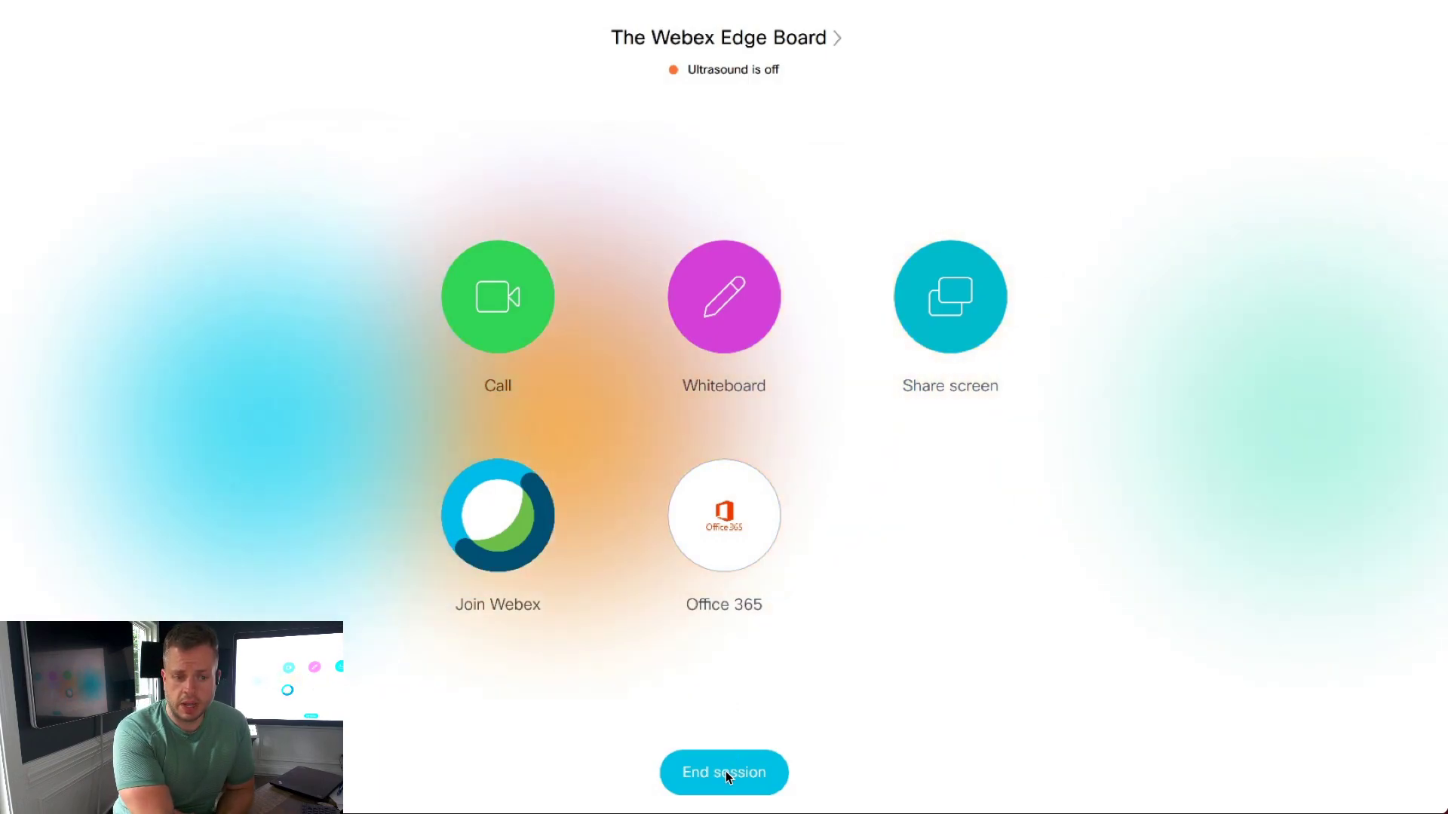
Step: End the session, review the cleanup options, and delete both saved whiteboards
{"action": "left_click", "coordinate": [725, 771]}
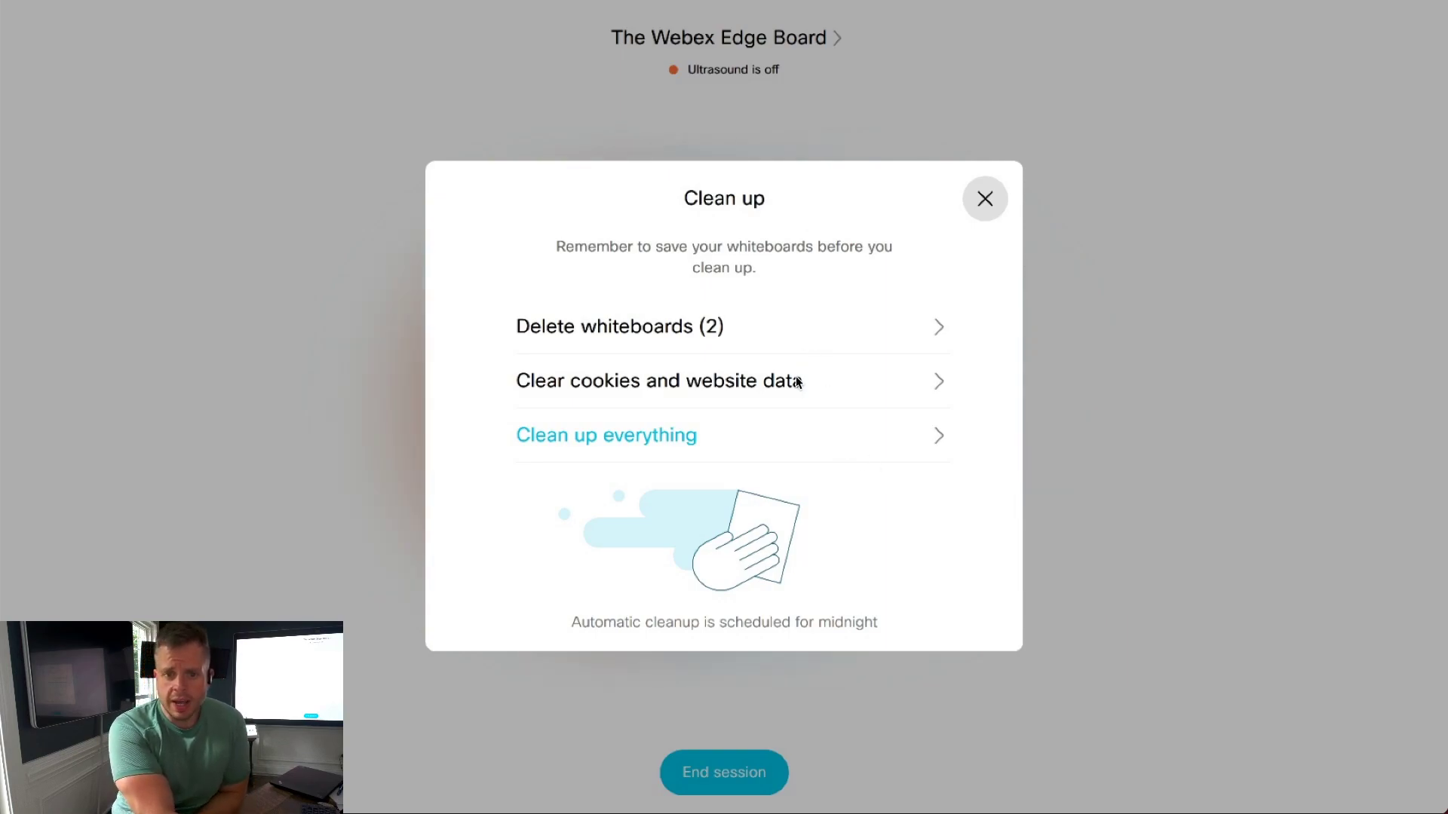
{"action": "left_click", "coordinate": [804, 326]}
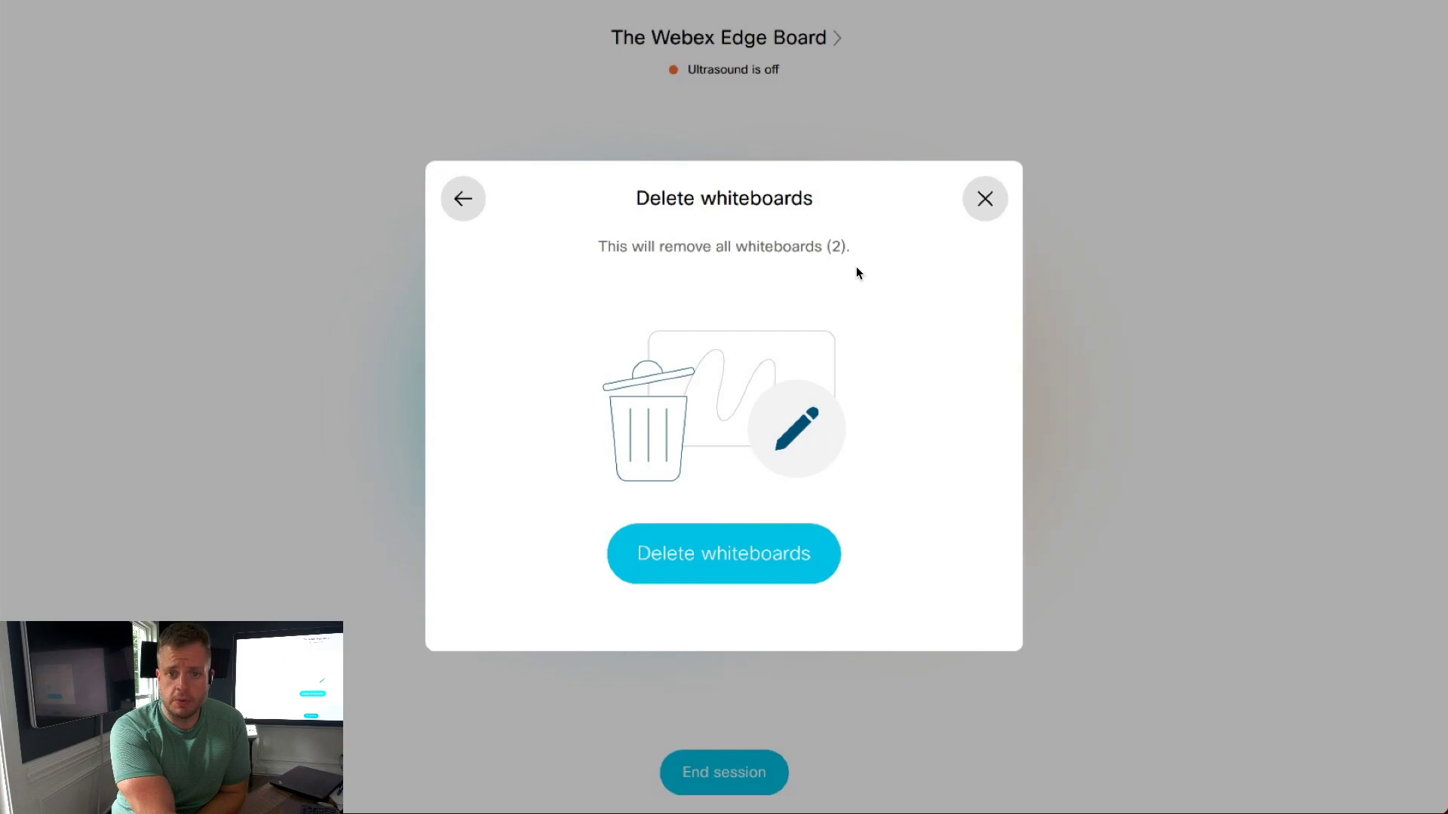
{"action": "left_click", "coordinate": [459, 198]}
{"action": "left_click", "coordinate": [662, 382]}
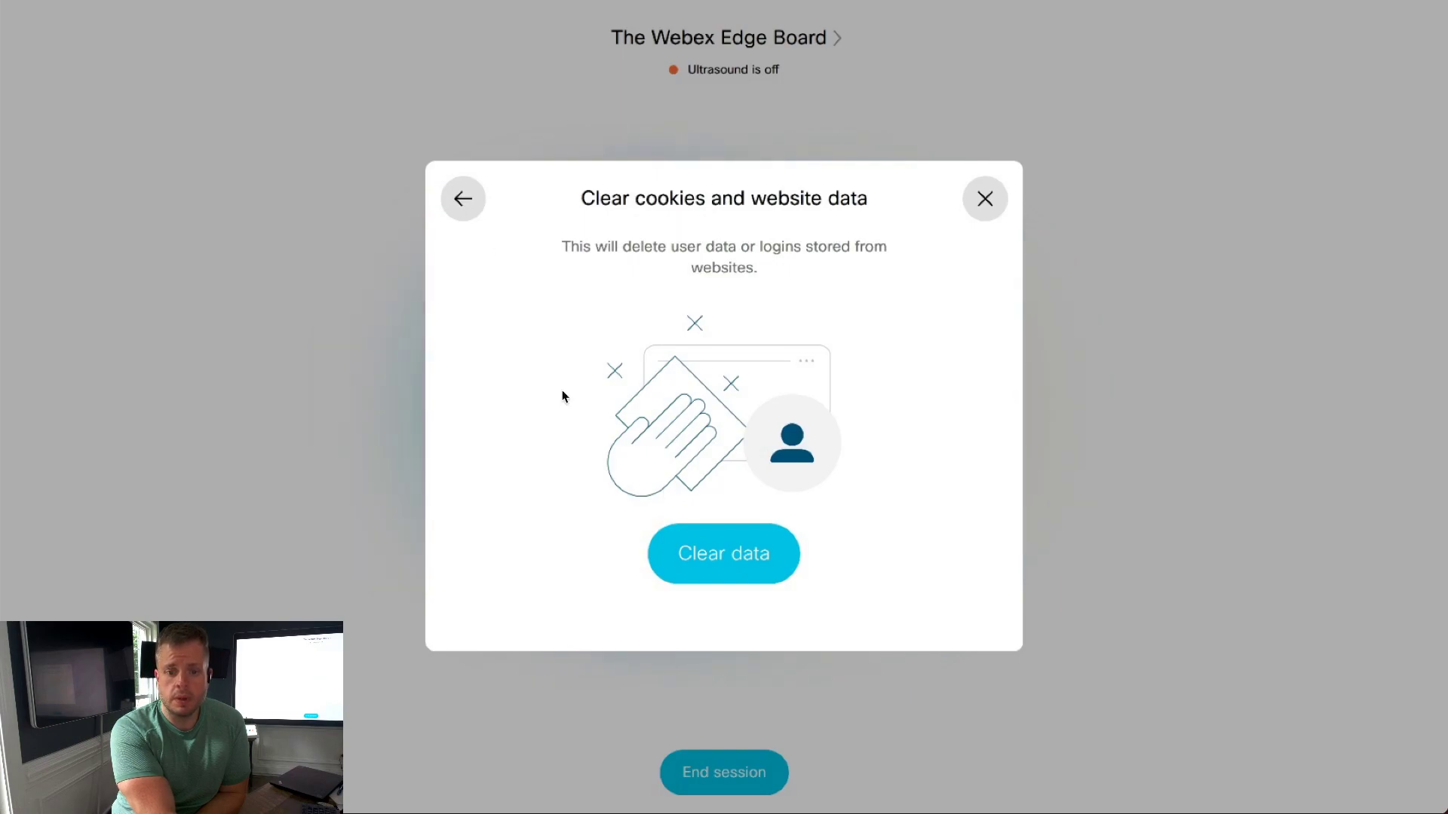
{"action": "key", "text": "Escape"}
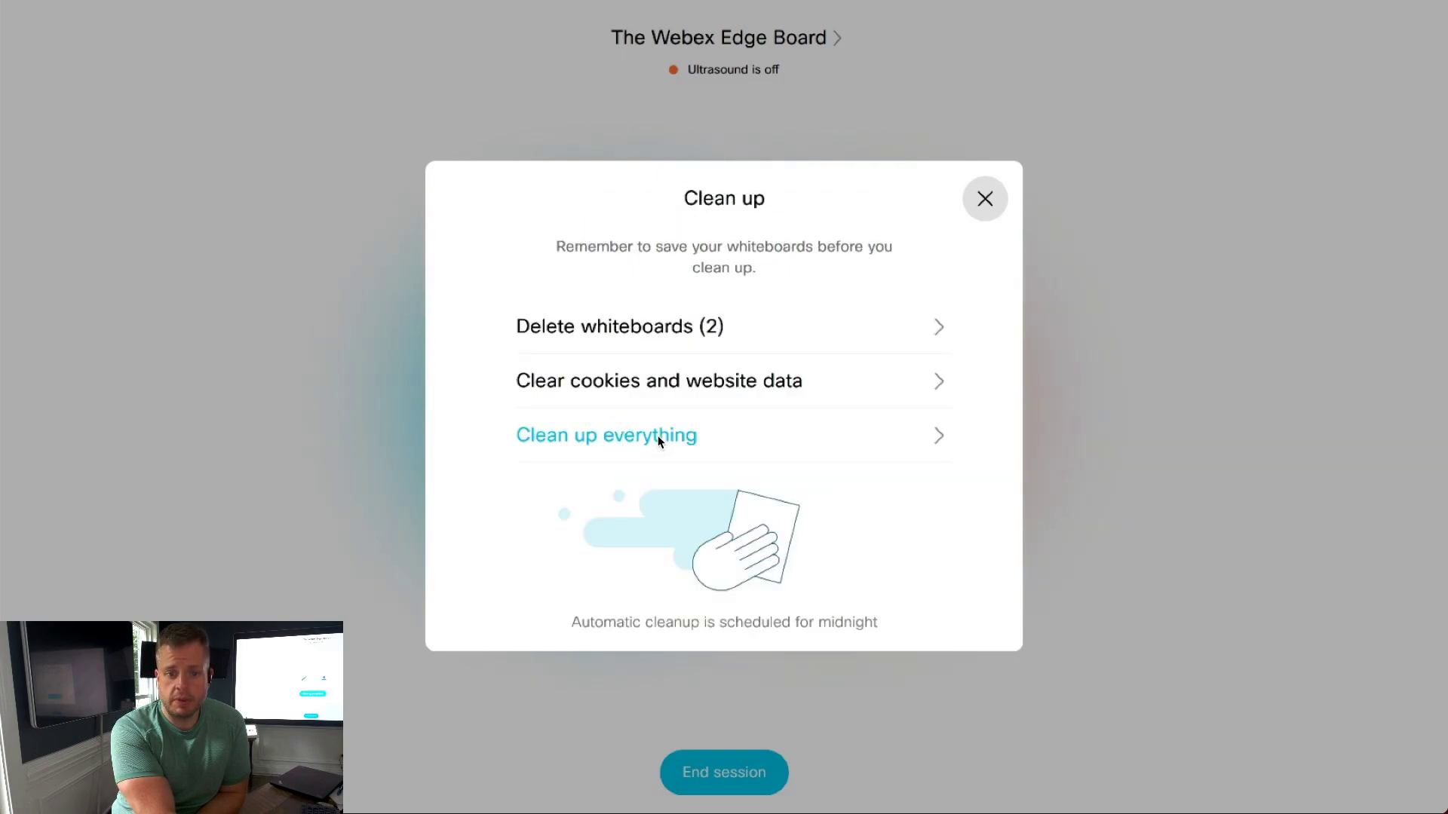
{"action": "left_click", "coordinate": [659, 442]}
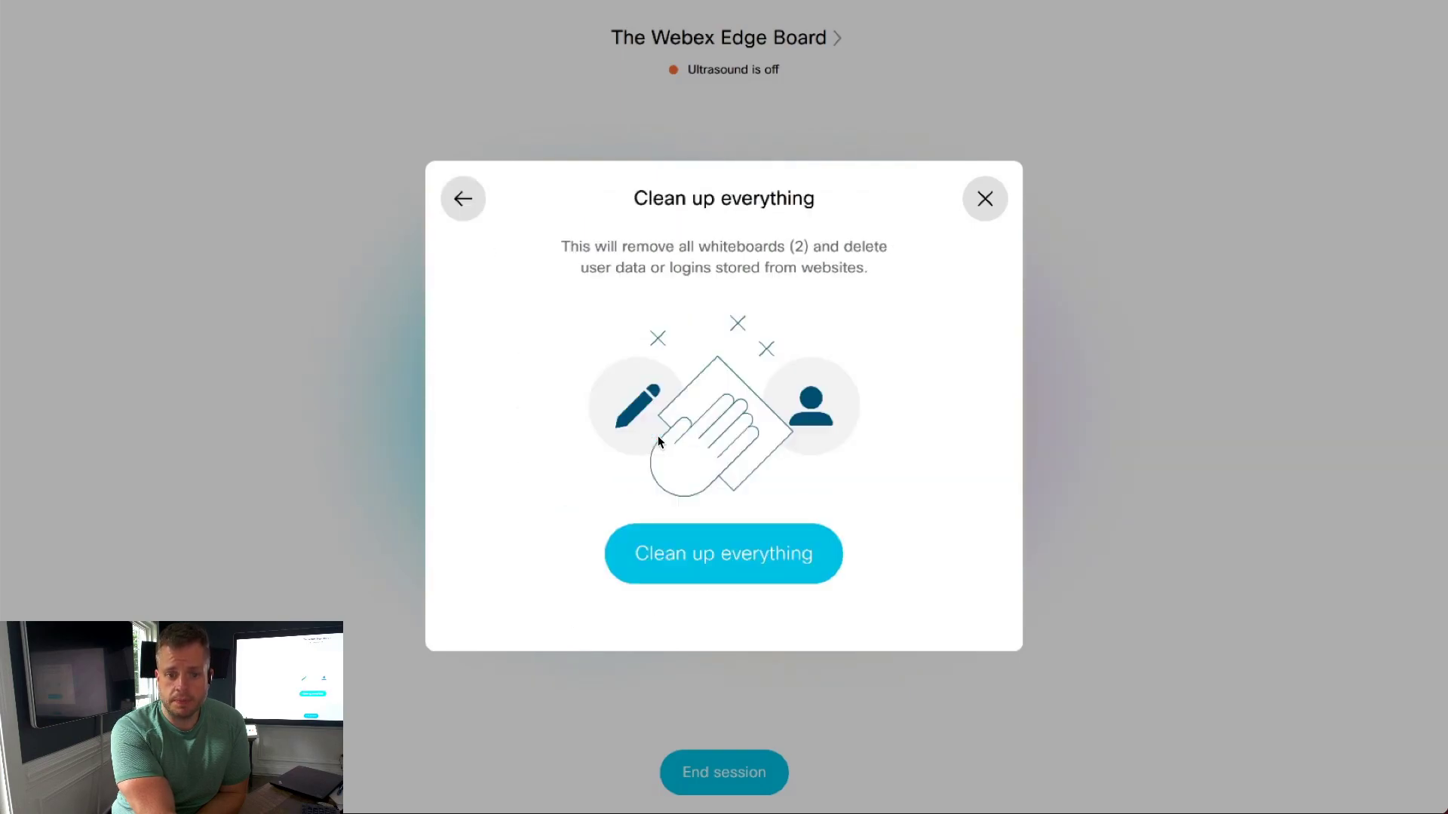
{"action": "left_click", "coordinate": [475, 201]}
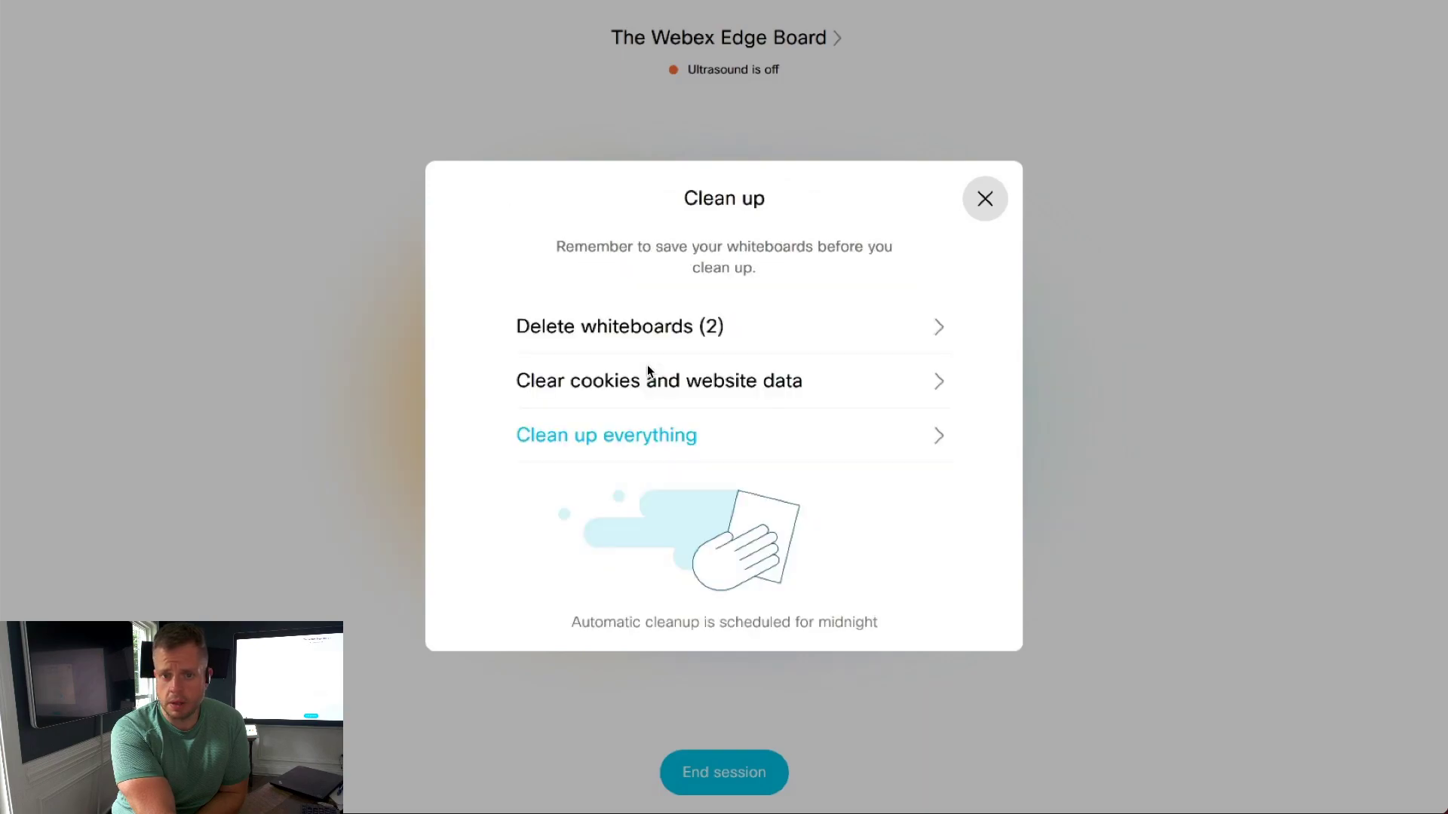
{"action": "left_click", "coordinate": [763, 340]}
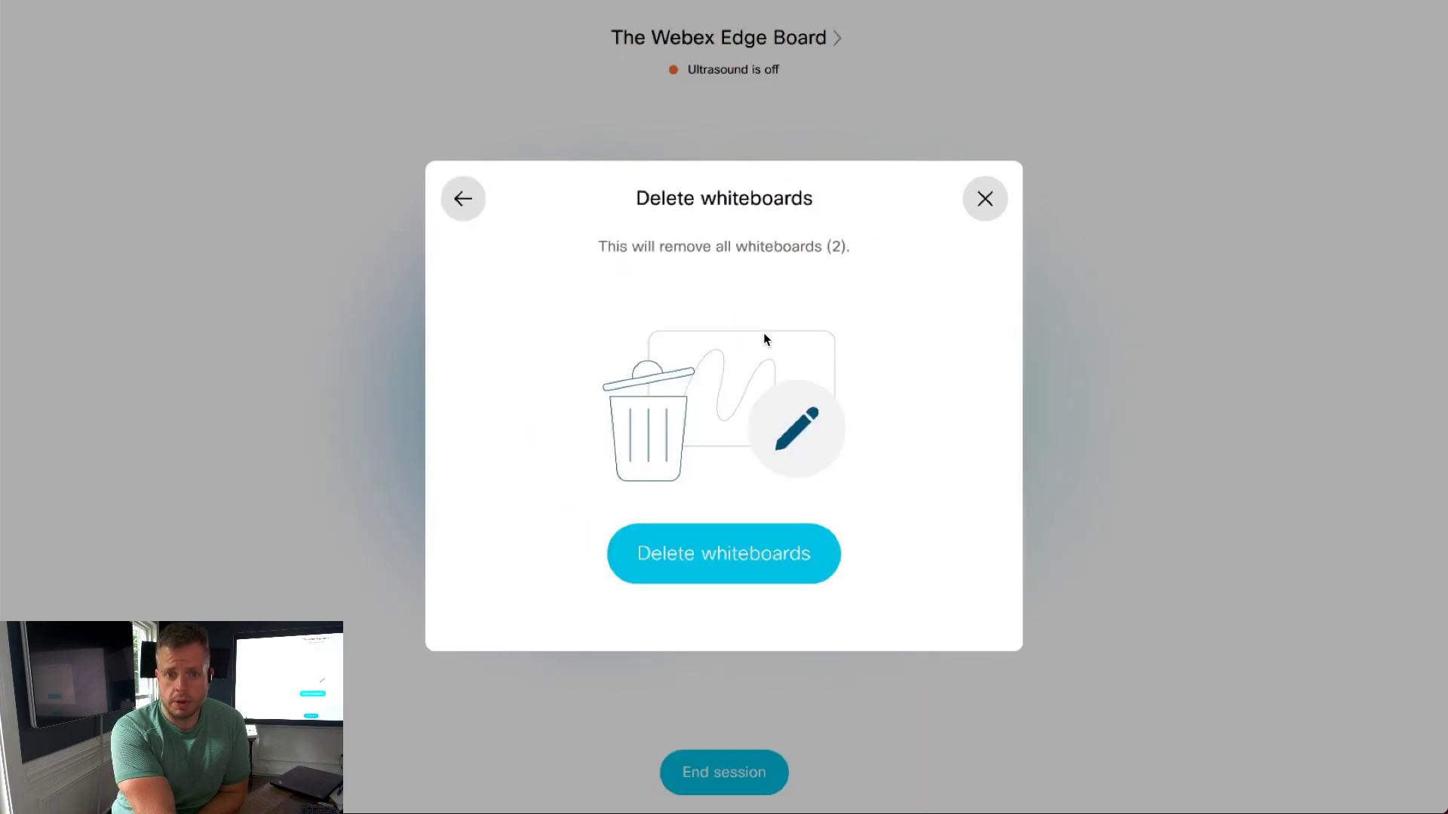
{"action": "left_click", "coordinate": [695, 556]}
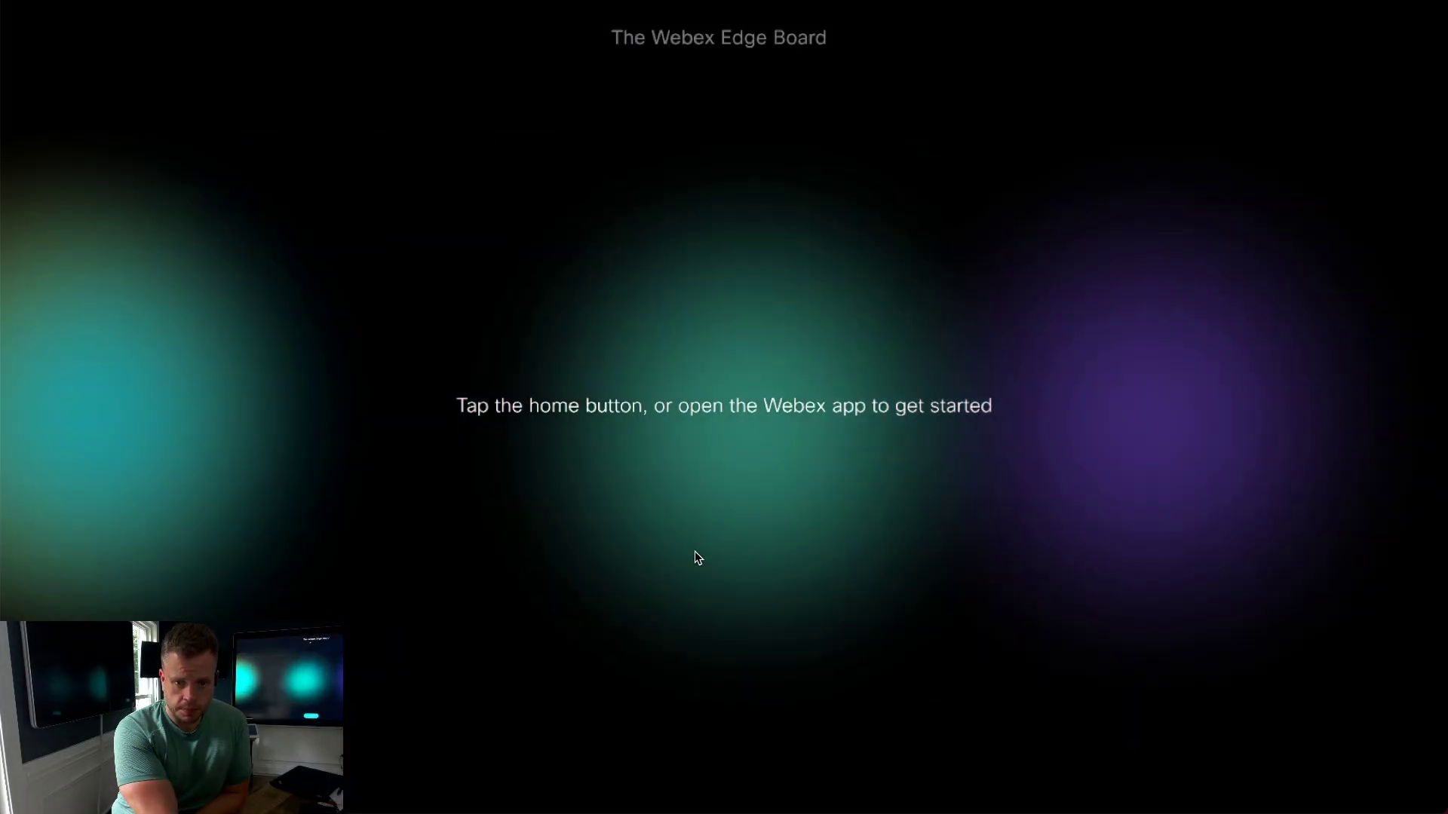
Step: Wake the board, end the session, and clear its cookies and website data
{"action": "left_click", "coordinate": [694, 551]}
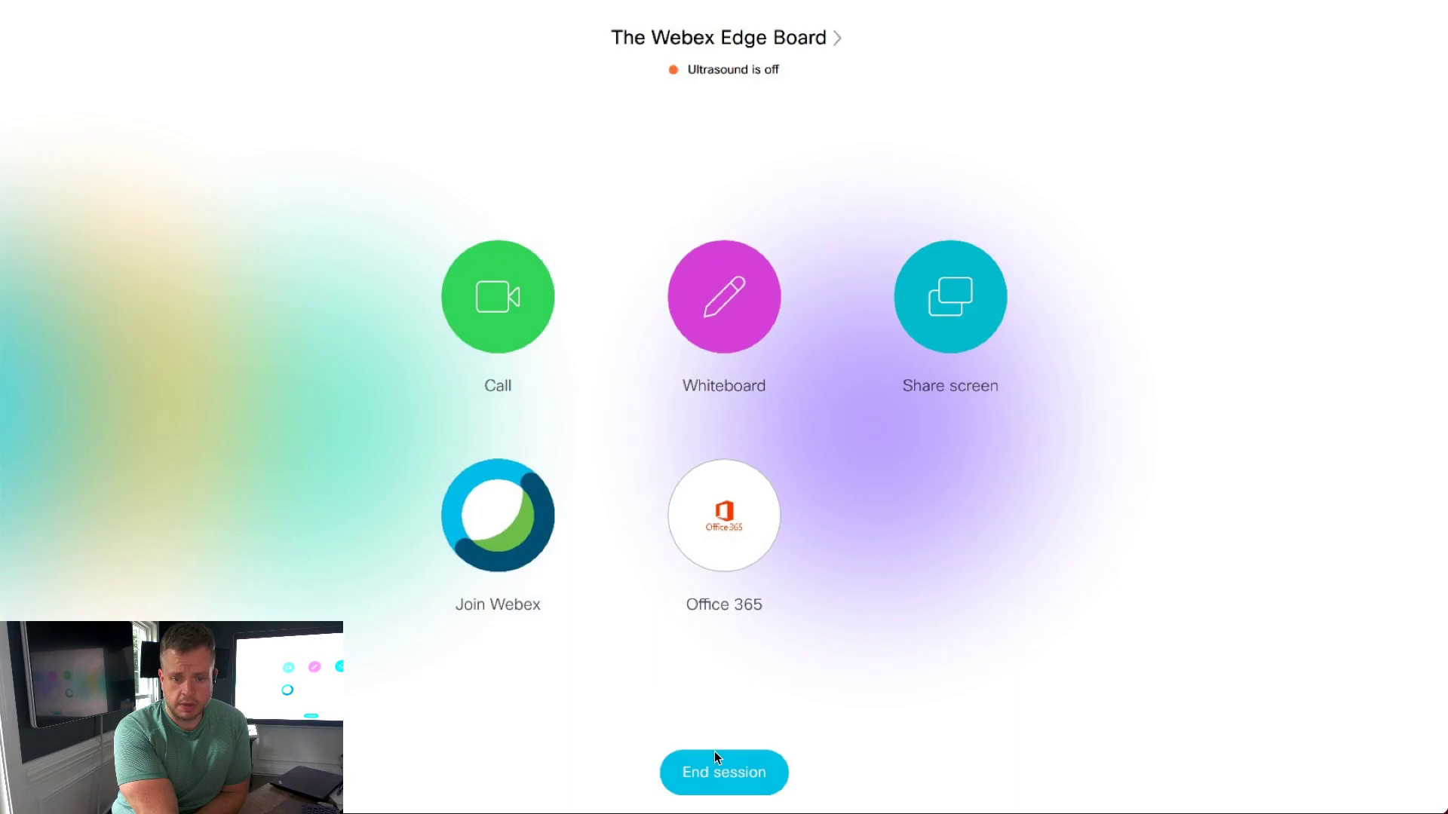
{"action": "left_click", "coordinate": [712, 784]}
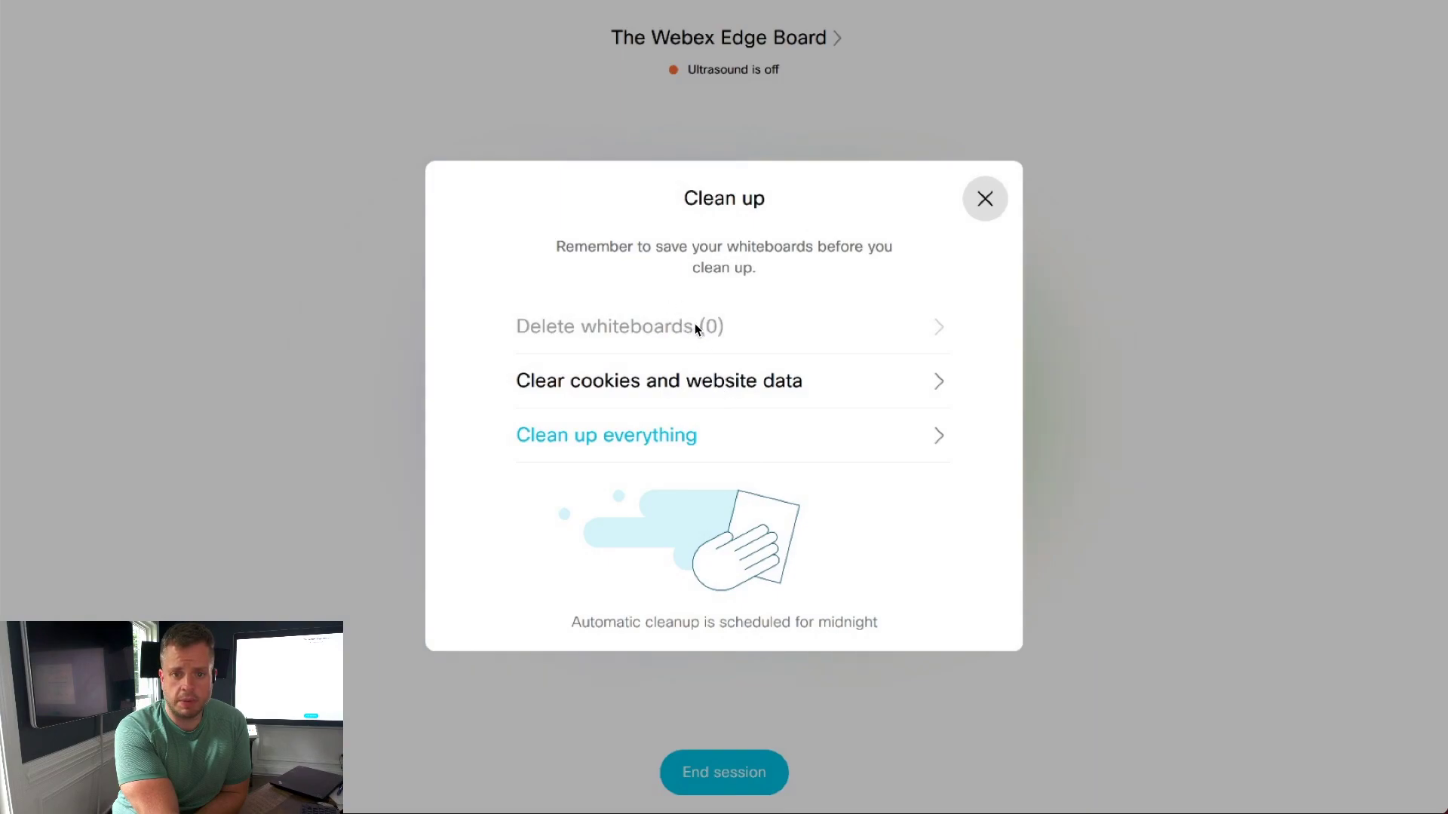
{"action": "left_click", "coordinate": [699, 382]}
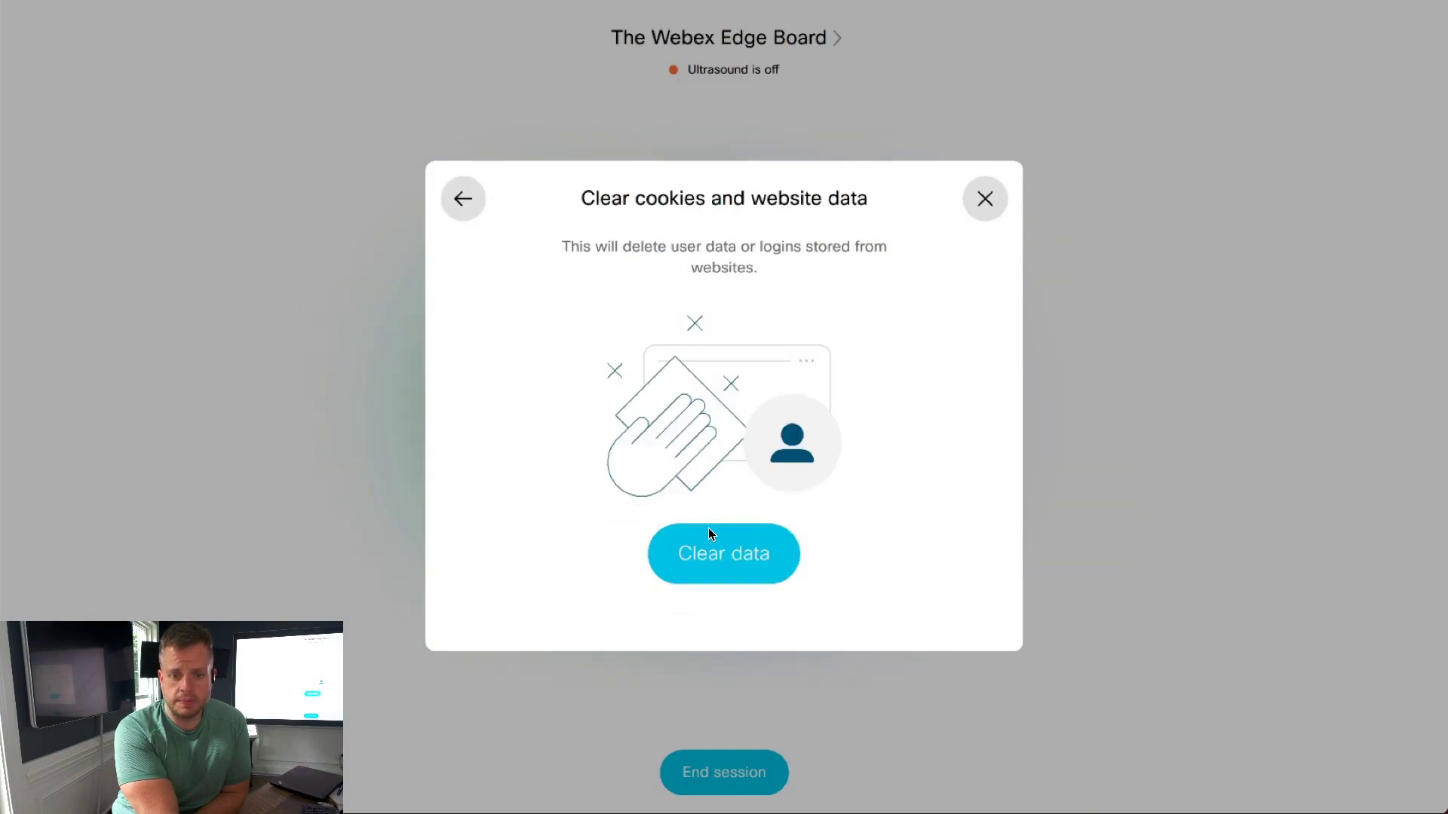
{"action": "left_click", "coordinate": [702, 556]}
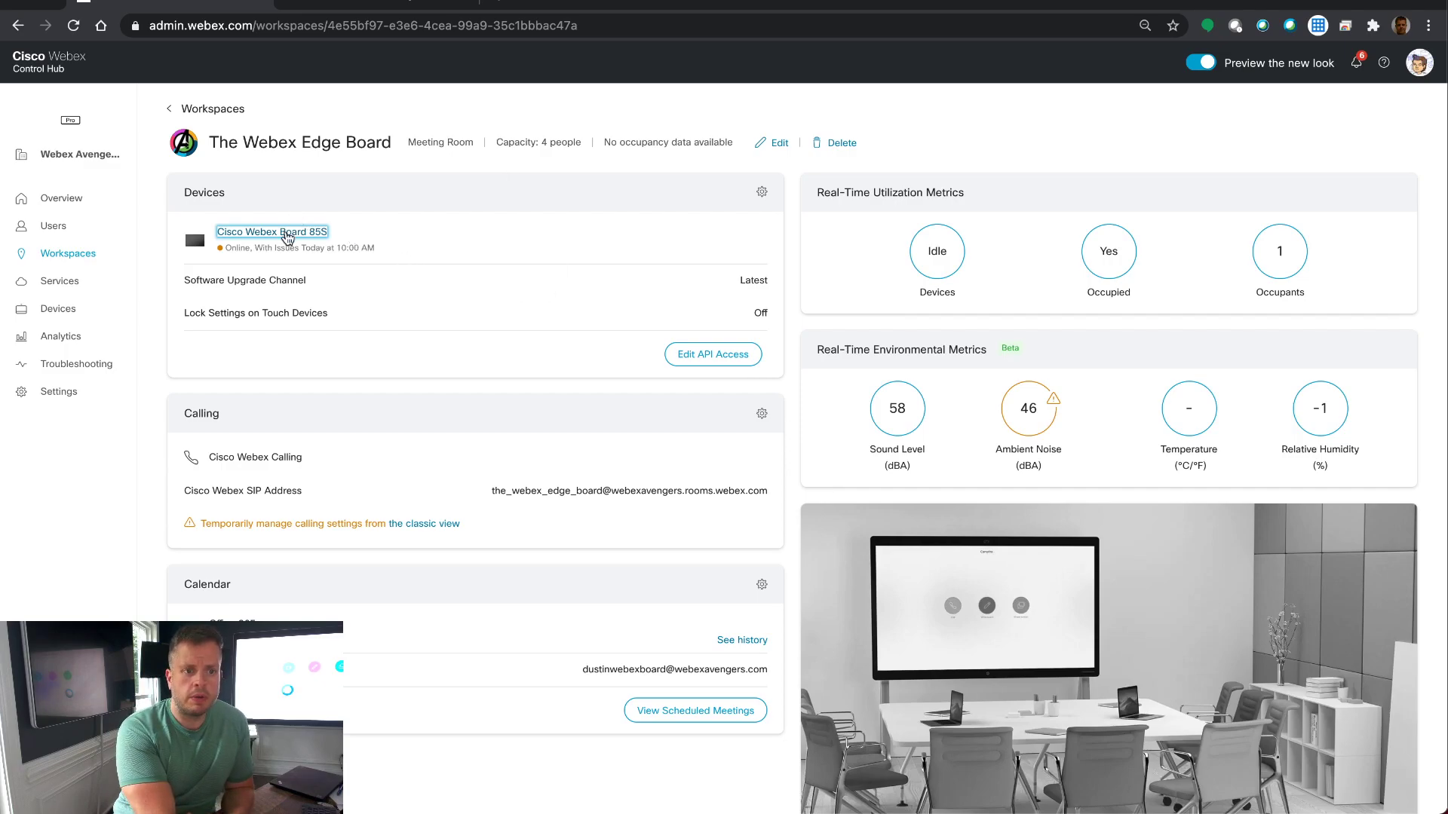
Step: Open the Webex Board 85S device panel and scroll down to Advanced Configurations
{"action": "left_click", "coordinate": [288, 238]}
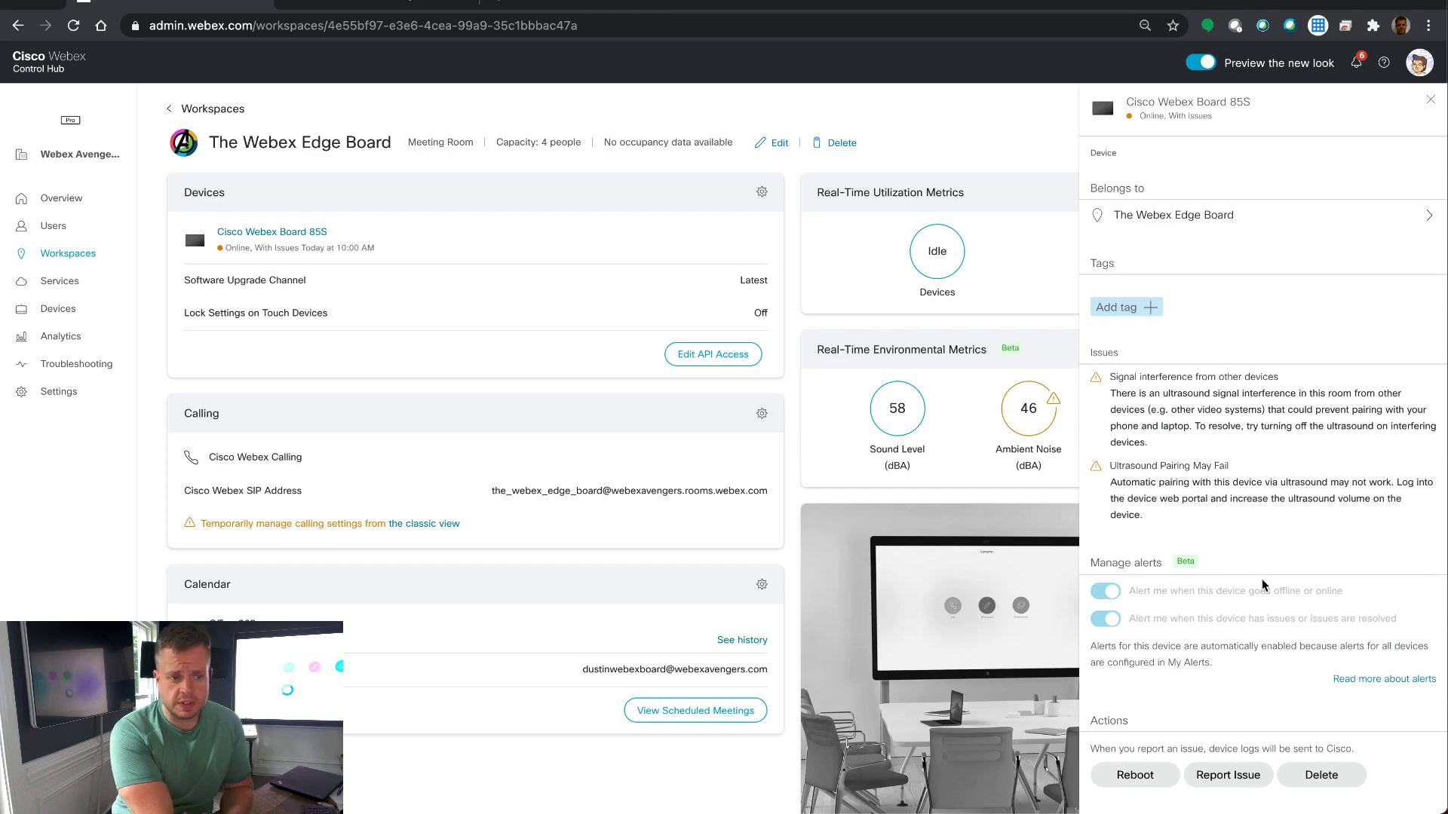
{"action": "scroll", "coordinate": [1264, 585], "scroll_direction": "down", "scroll_amount": 3}
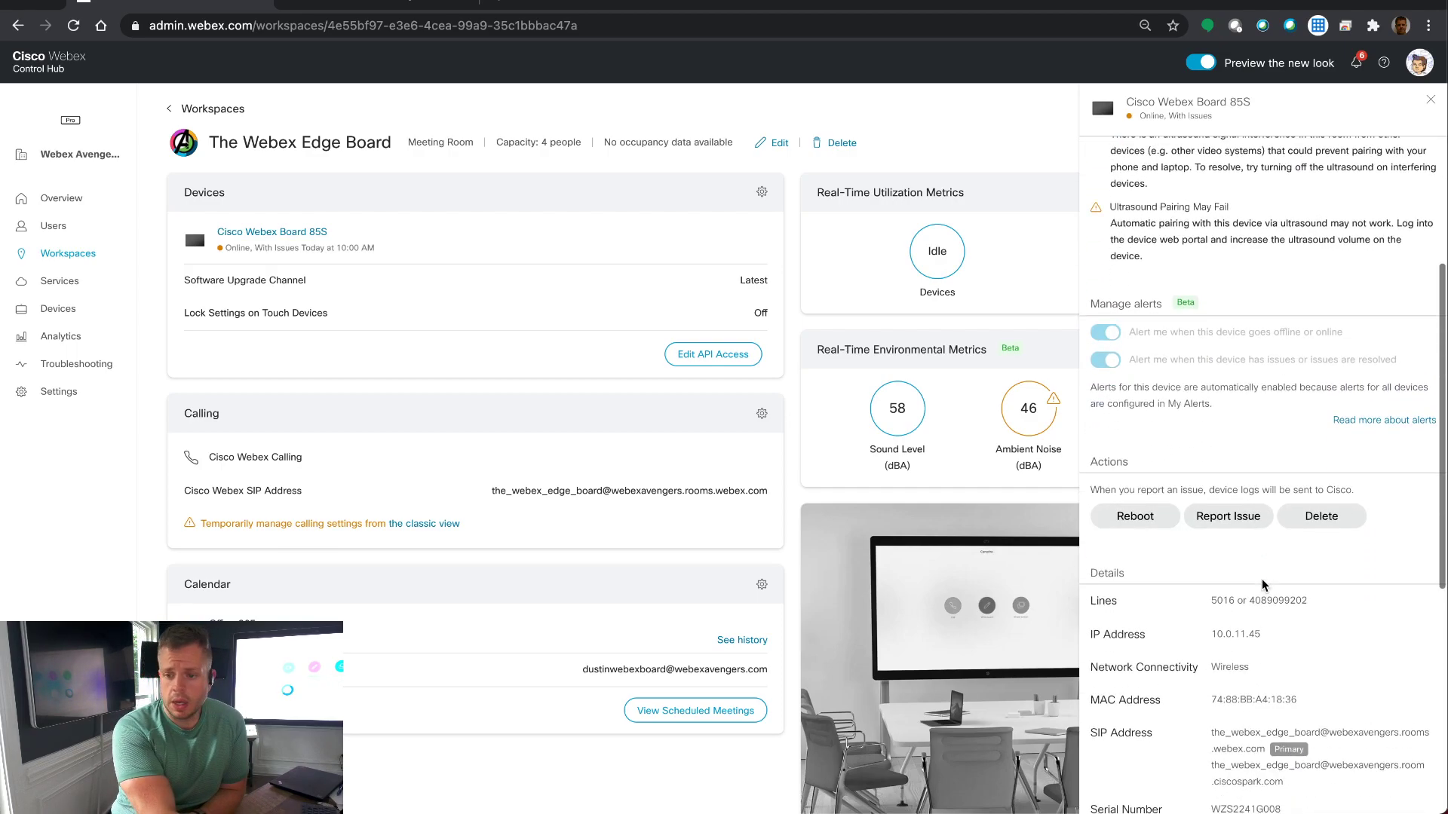
{"action": "scroll", "coordinate": [1264, 585], "scroll_direction": "down", "scroll_amount": 5}
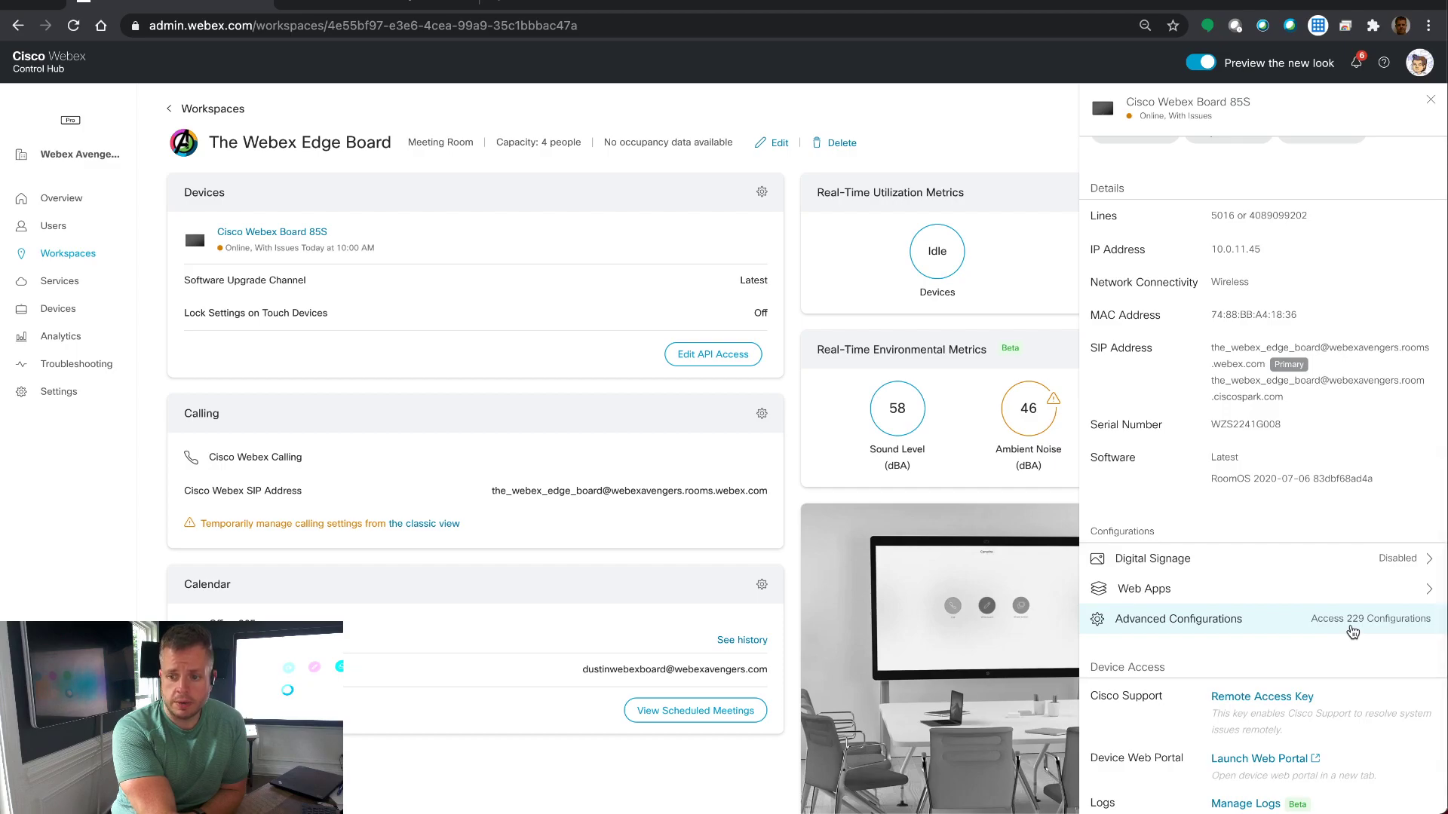
Step: Search Advanced Configurations for 'roomcl' and open the RoomCleanup Whiteboards value choices, currently Daily
{"action": "left_click", "coordinate": [1353, 631]}
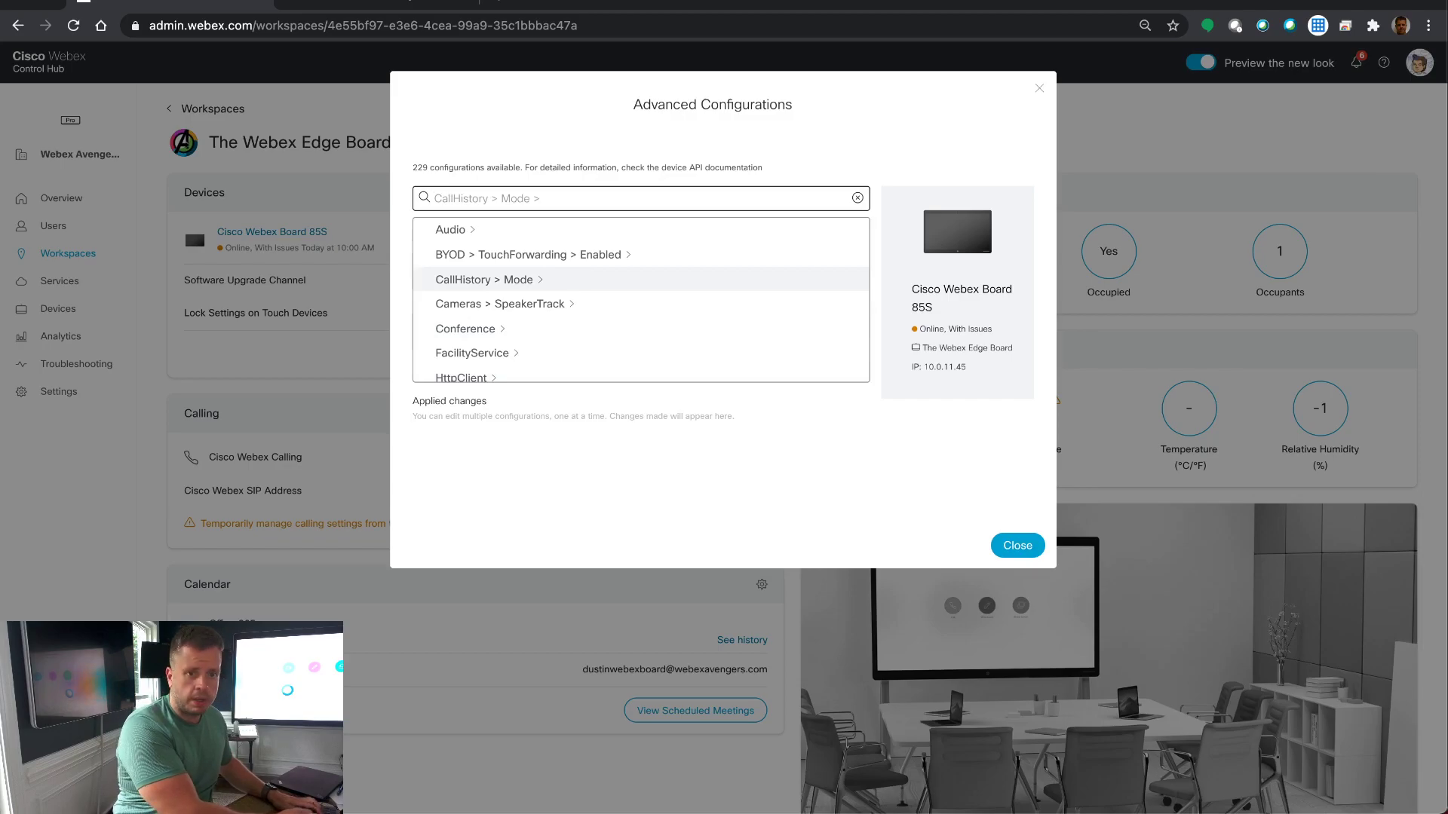
{"action": "type", "text": "roomcl"}
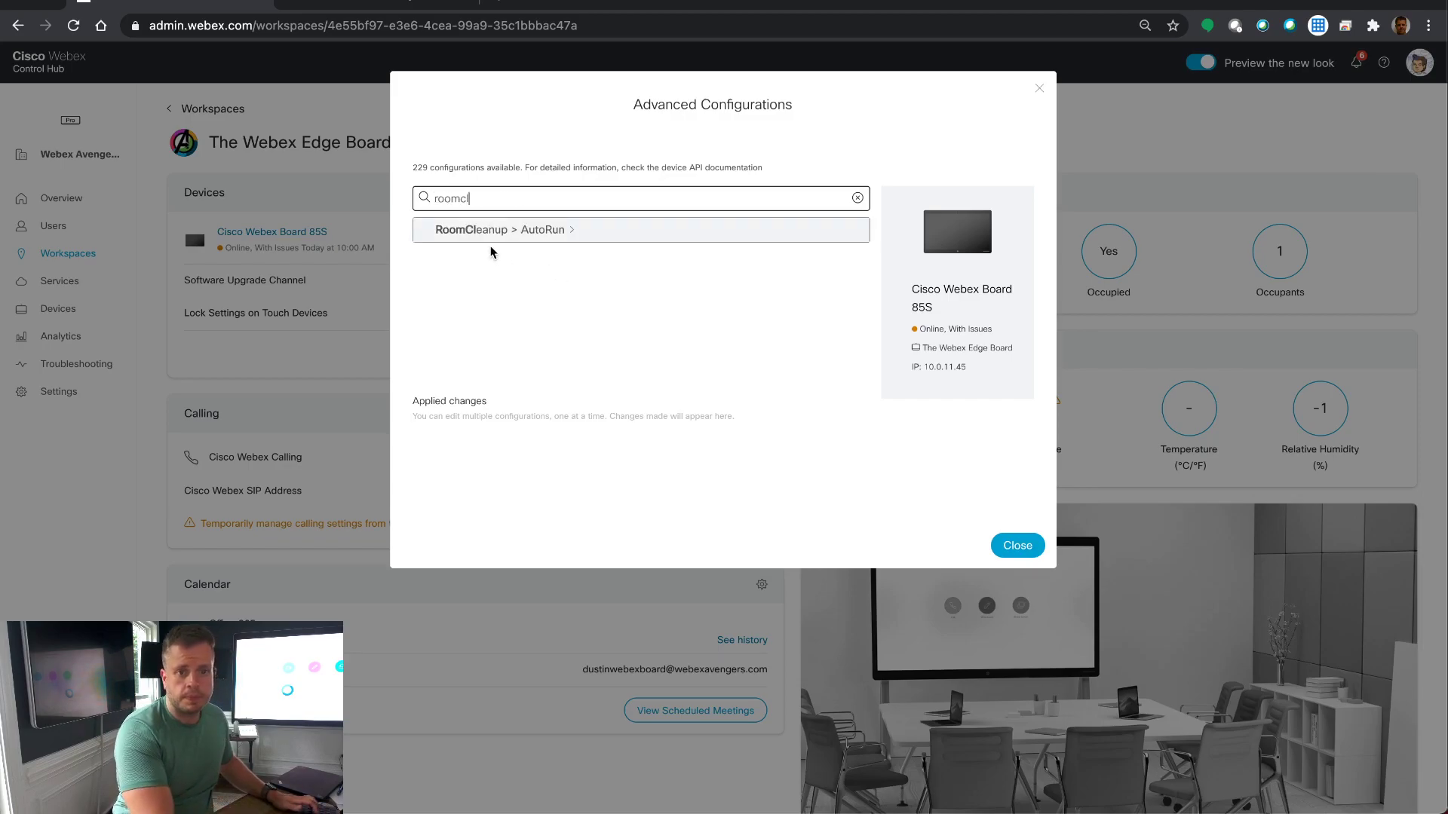
{"action": "left_click", "coordinate": [513, 230]}
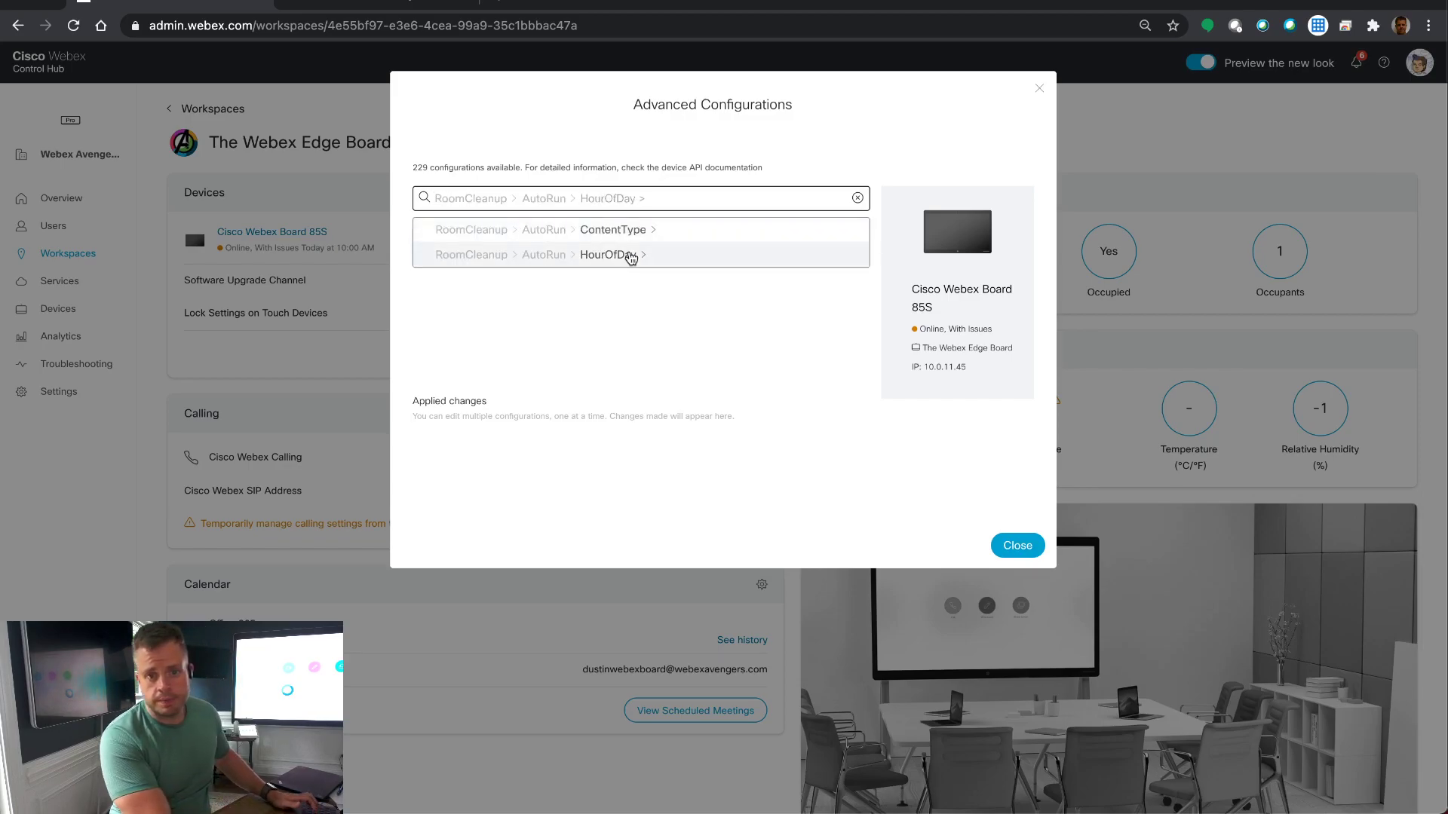
{"action": "left_click", "coordinate": [630, 256]}
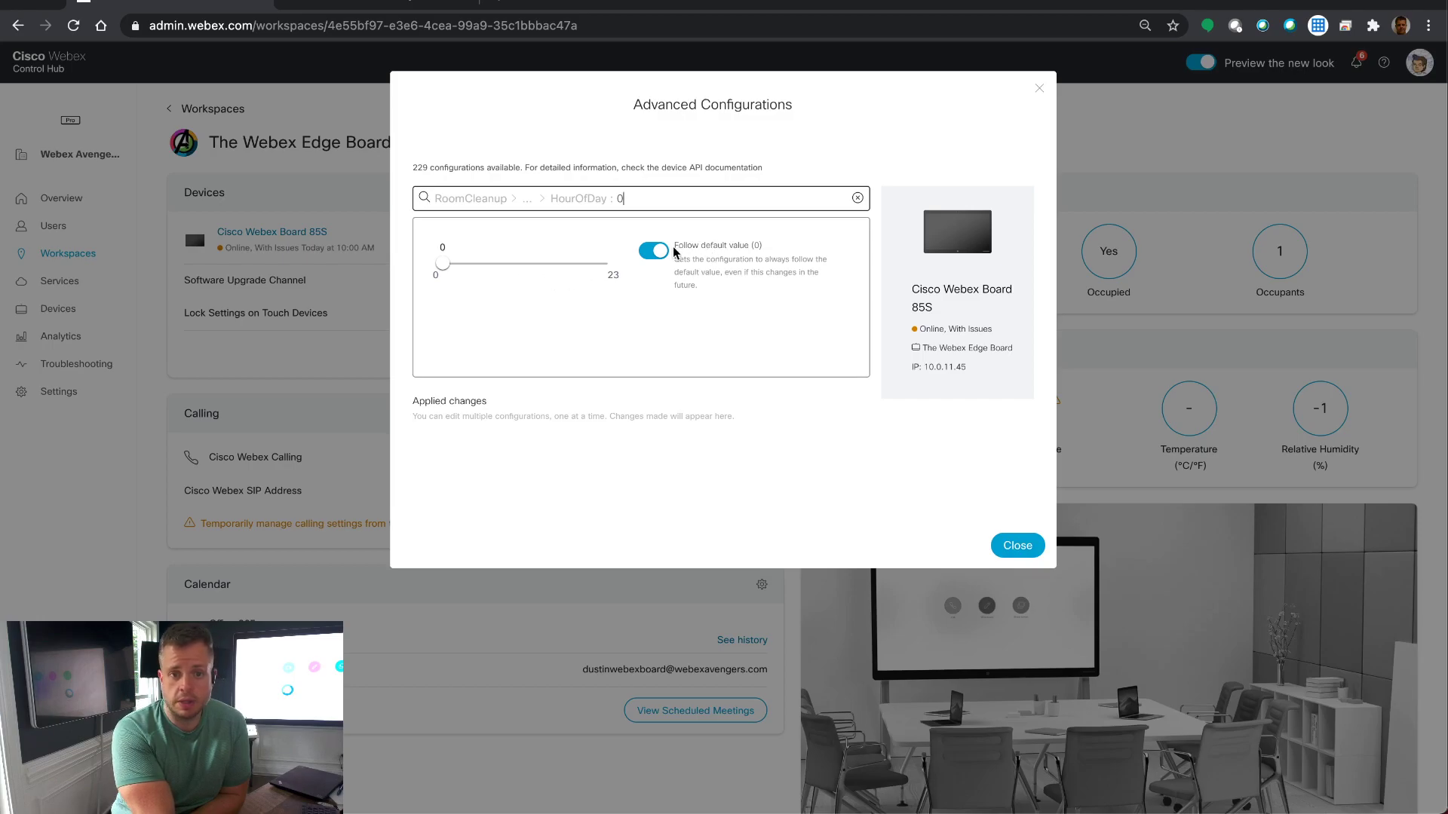
{"action": "key", "text": "BackSpace"}
{"action": "key", "text": "BackSpace"}
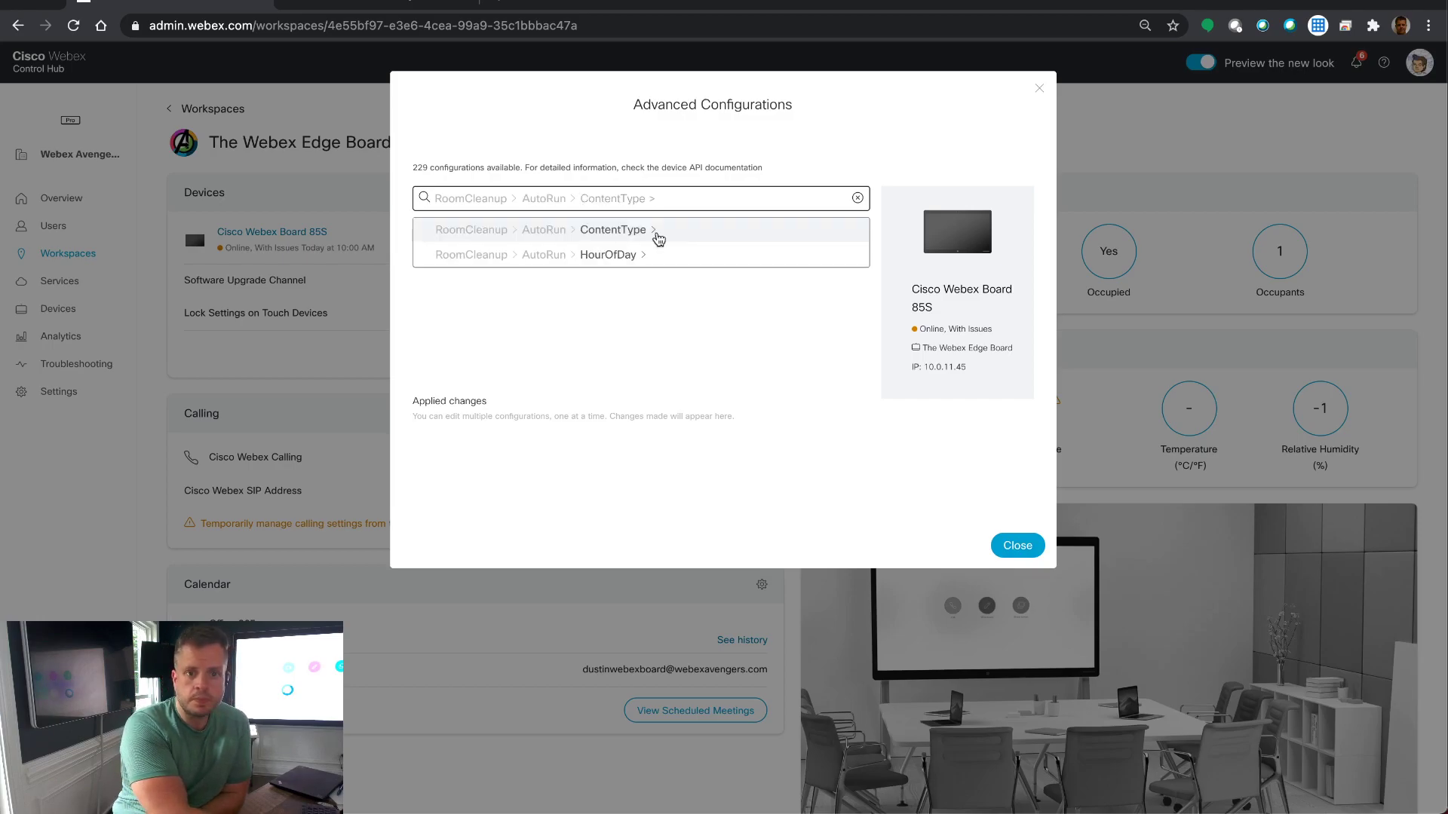
{"action": "left_click", "coordinate": [647, 235]}
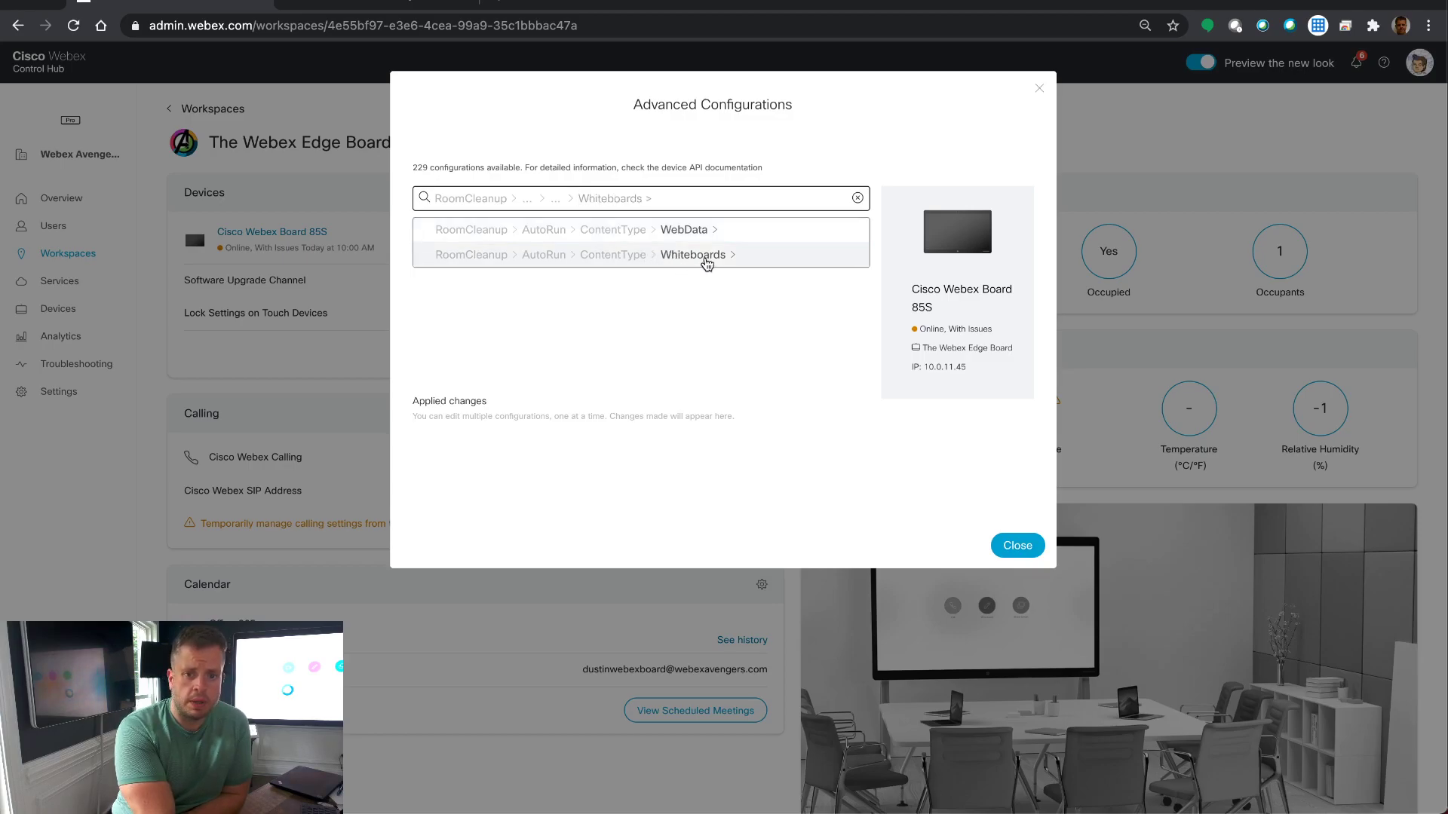
{"action": "left_click", "coordinate": [705, 259]}
{"action": "type", "text": "Daily"}
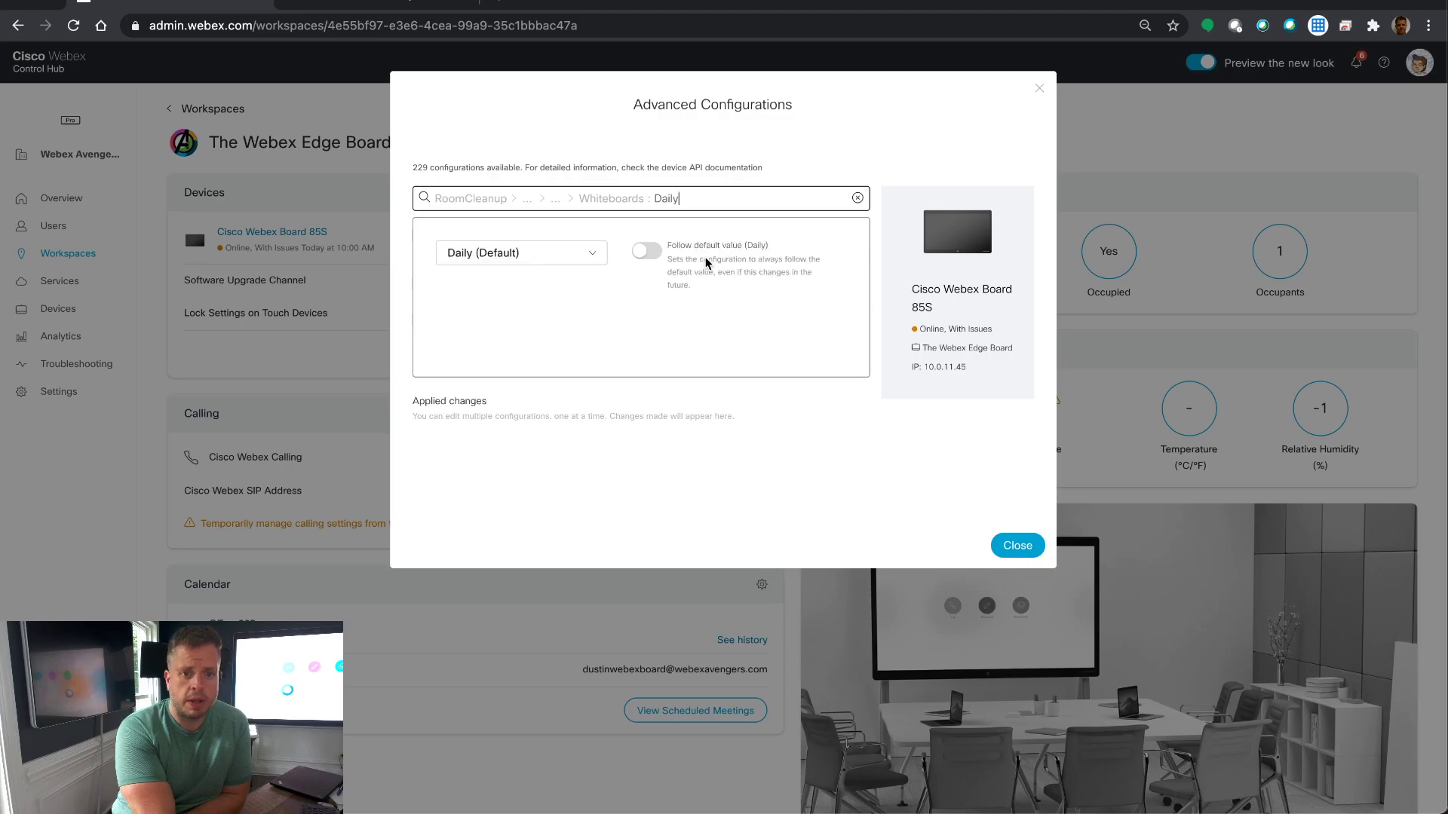
{"action": "left_click", "coordinate": [600, 258]}
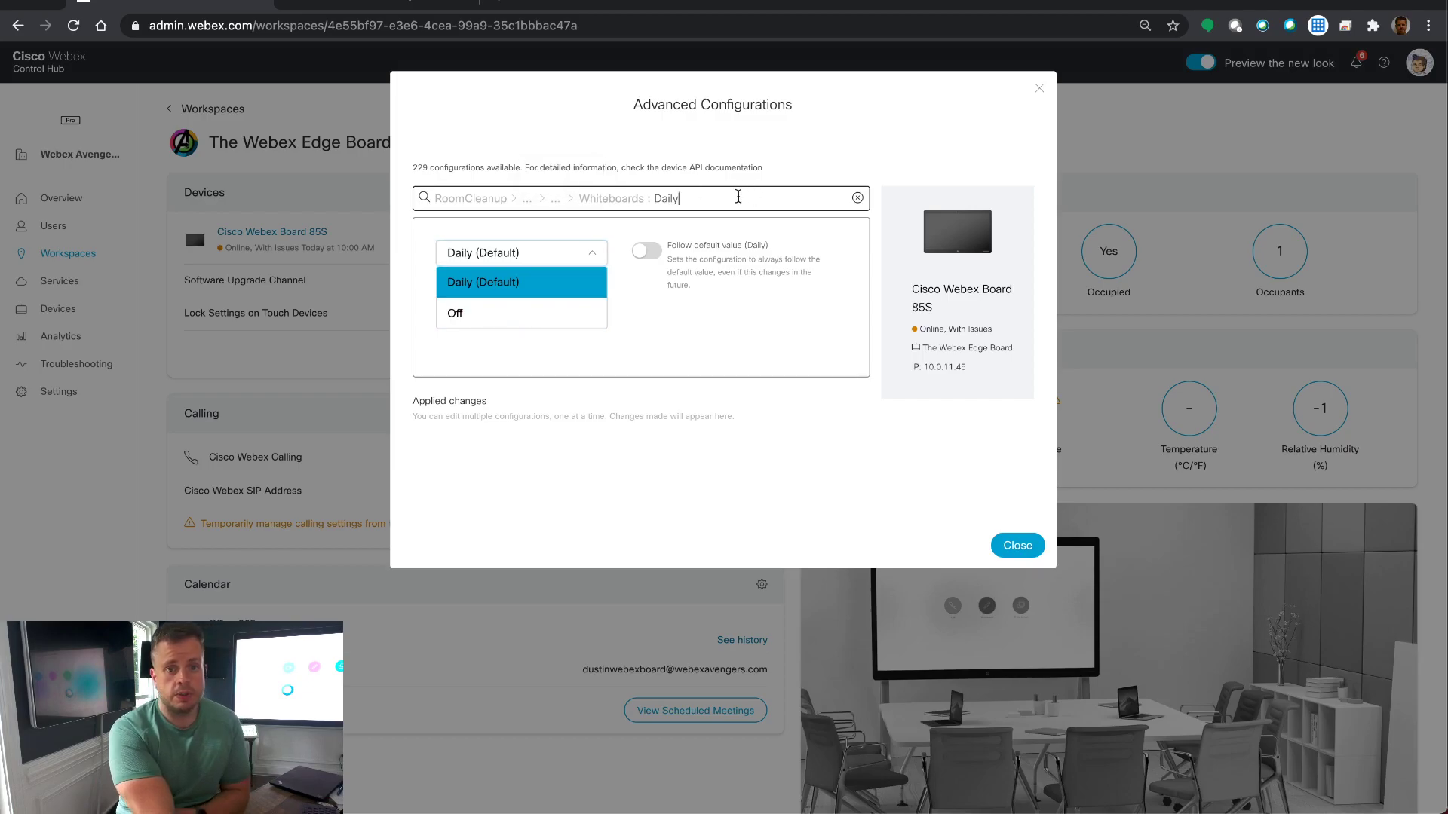
Step: Set RoomCleanup WebData cleanup to Off and save it
{"action": "left_click", "coordinate": [738, 197]}
{"action": "key", "text": "BackSpace"}
{"action": "key", "text": "BackSpace"}
{"action": "key", "text": "BackSpace"}
{"action": "key", "text": "BackSpace"}
{"action": "key", "text": "BackSpace"}
{"action": "key", "text": "BackSpace"}
{"action": "key", "text": "BackSpace"}
{"action": "key", "text": "BackSpace"}
{"action": "key", "text": "BackSpace"}
{"action": "key", "text": "BackSpace"}
{"action": "key", "text": "BackSpace"}
{"action": "key", "text": "BackSpace"}
{"action": "key", "text": "BackSpace"}
{"action": "key", "text": "BackSpace"}
{"action": "key", "text": "BackSpace"}
{"action": "key", "text": "BackSpace"}
{"action": "left_click", "coordinate": [666, 229]}
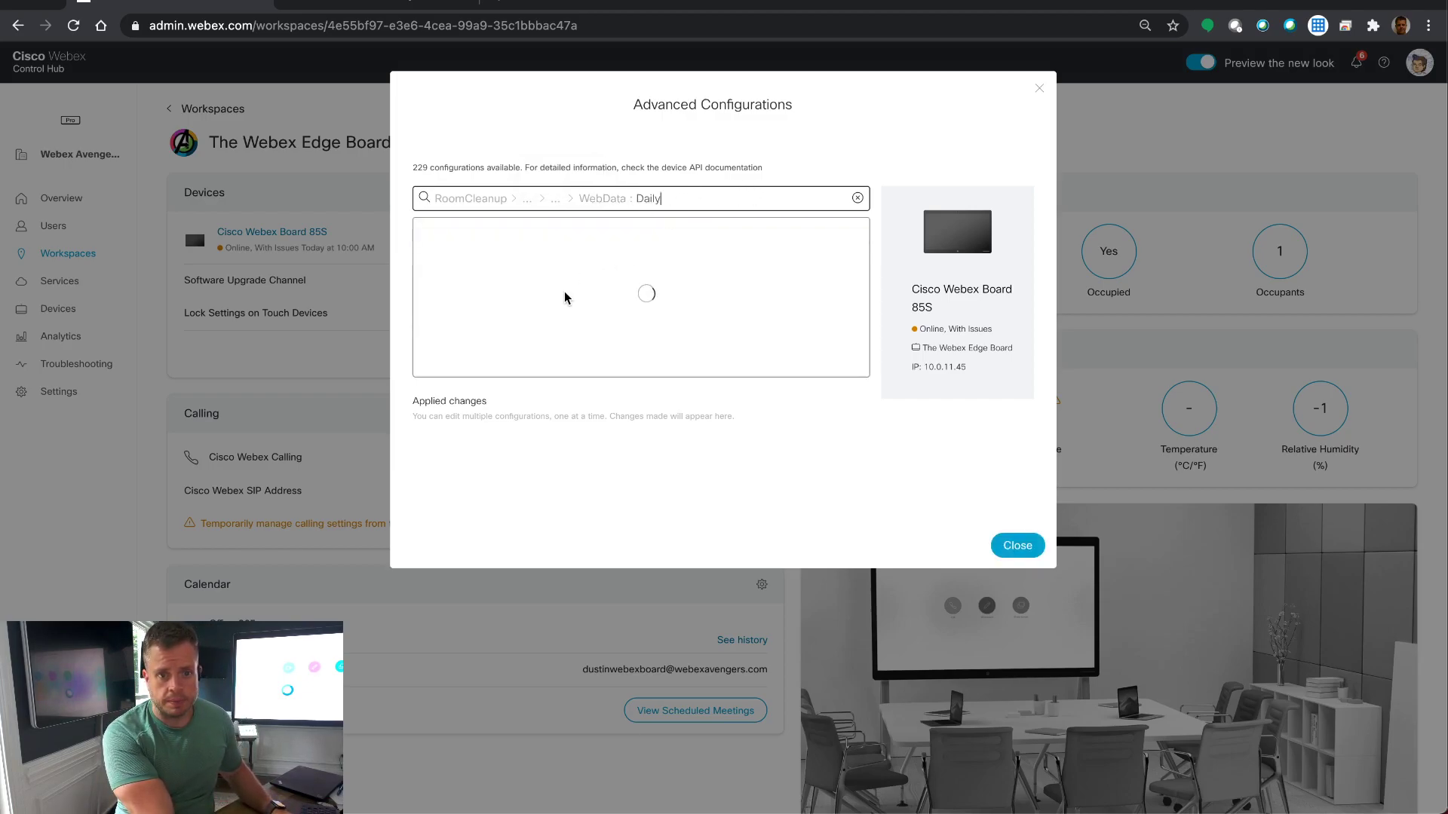
{"action": "left_click", "coordinate": [585, 256]}
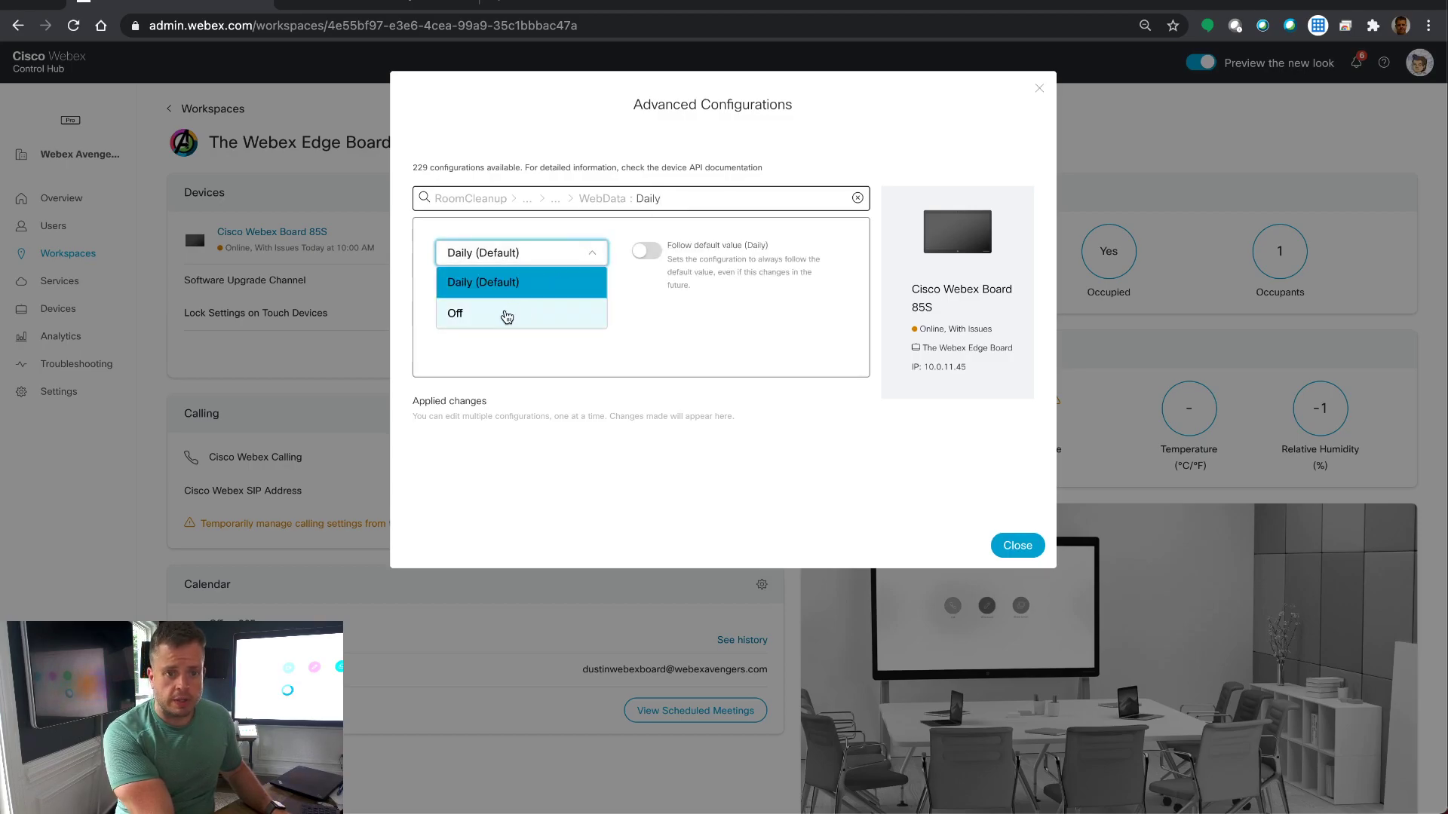
{"action": "left_click", "coordinate": [506, 315]}
{"action": "left_click", "coordinate": [819, 314]}
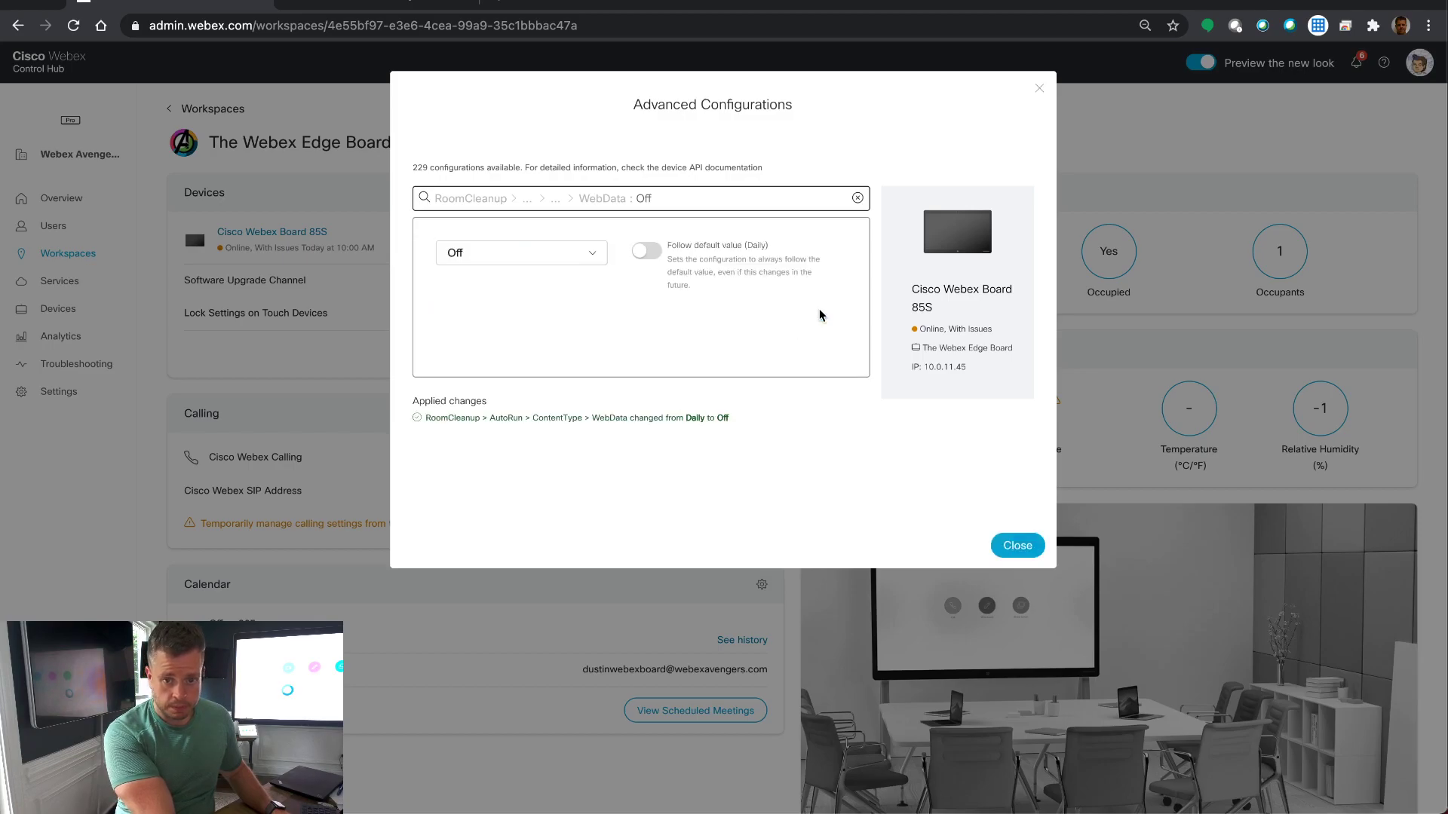
Step: Change the RoomCleanup HourOfDay from 0 to 7 and save it
{"action": "key", "text": "BackSpace"}
{"action": "key", "text": "BackSpace"}
{"action": "key", "text": "BackSpace"}
{"action": "key", "text": "BackSpace"}
{"action": "key", "text": "BackSpace"}
{"action": "key", "text": "BackSpace"}
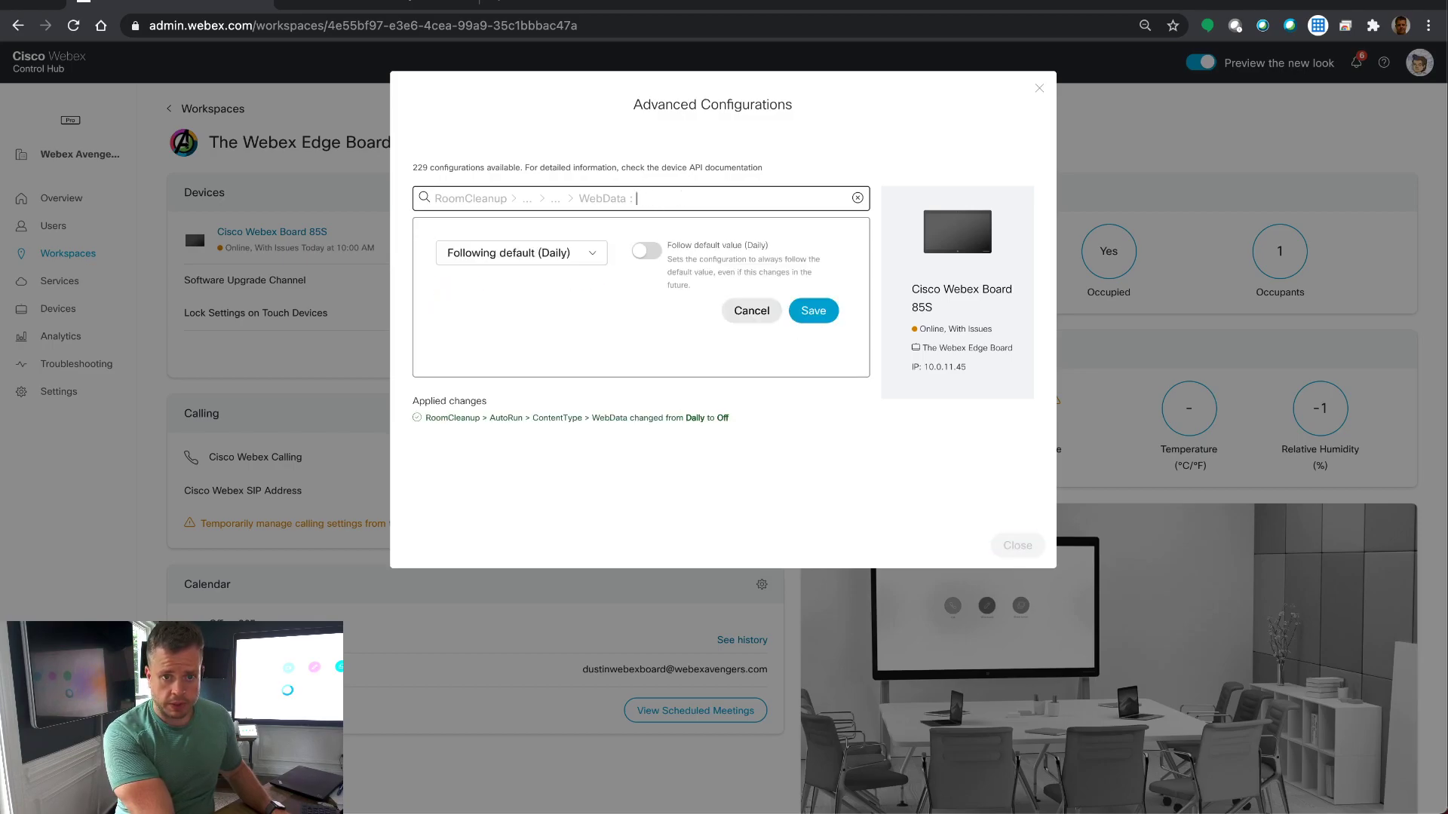
{"action": "left_click", "coordinate": [613, 254]}
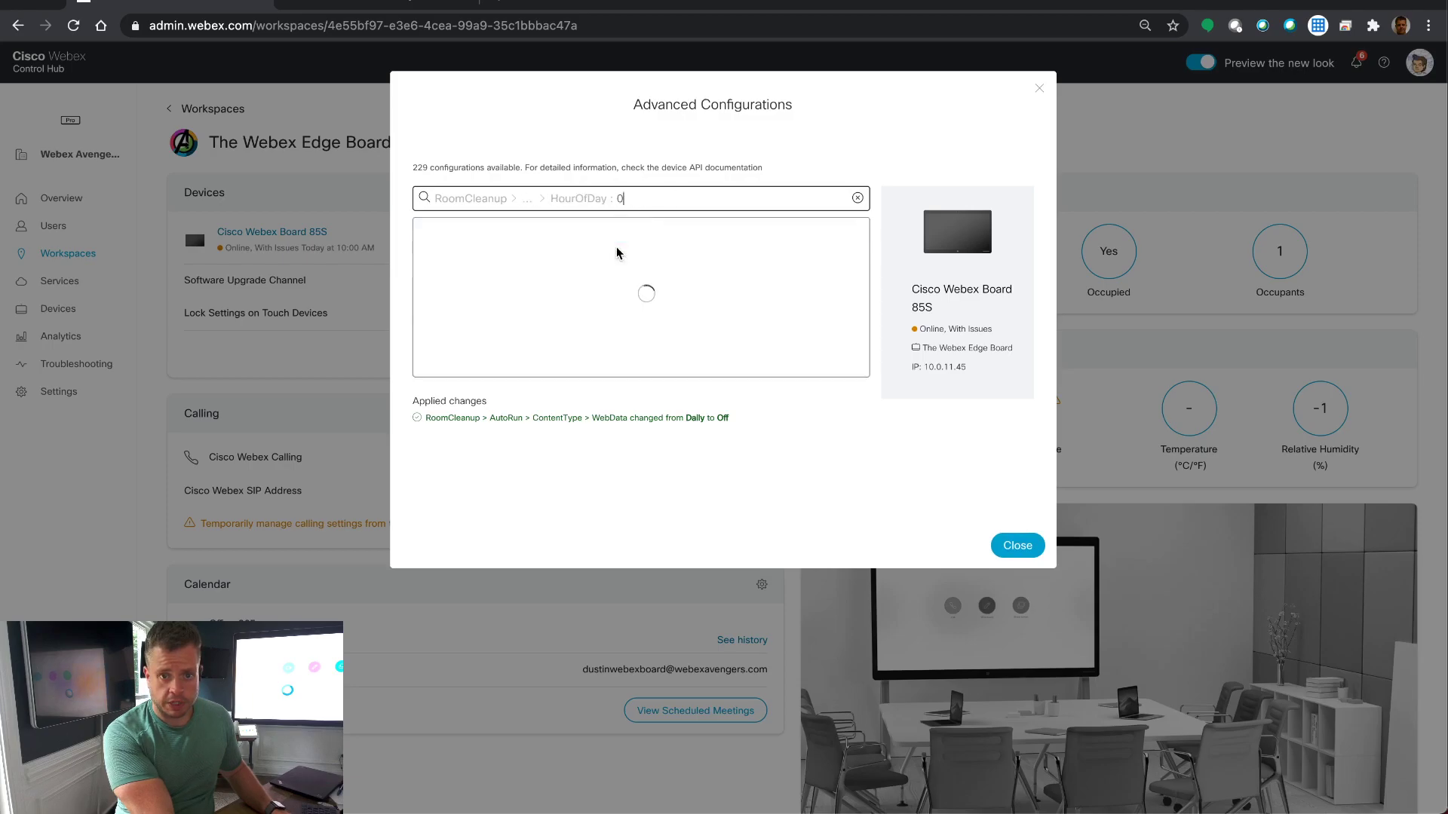
{"action": "left_click_drag", "start_coordinate": [443, 264], "coordinate": [491, 264]}
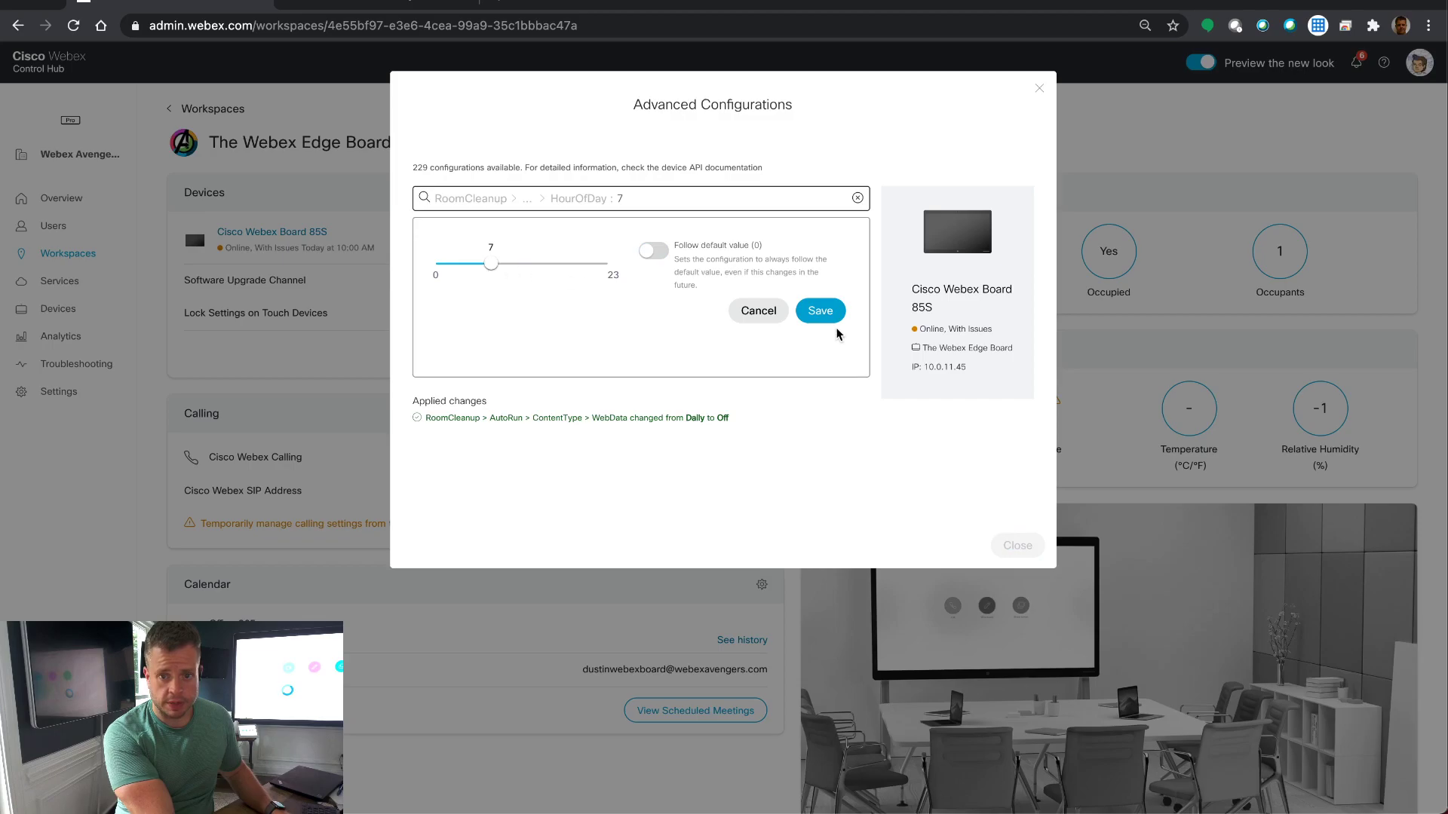
{"action": "left_click", "coordinate": [817, 313]}
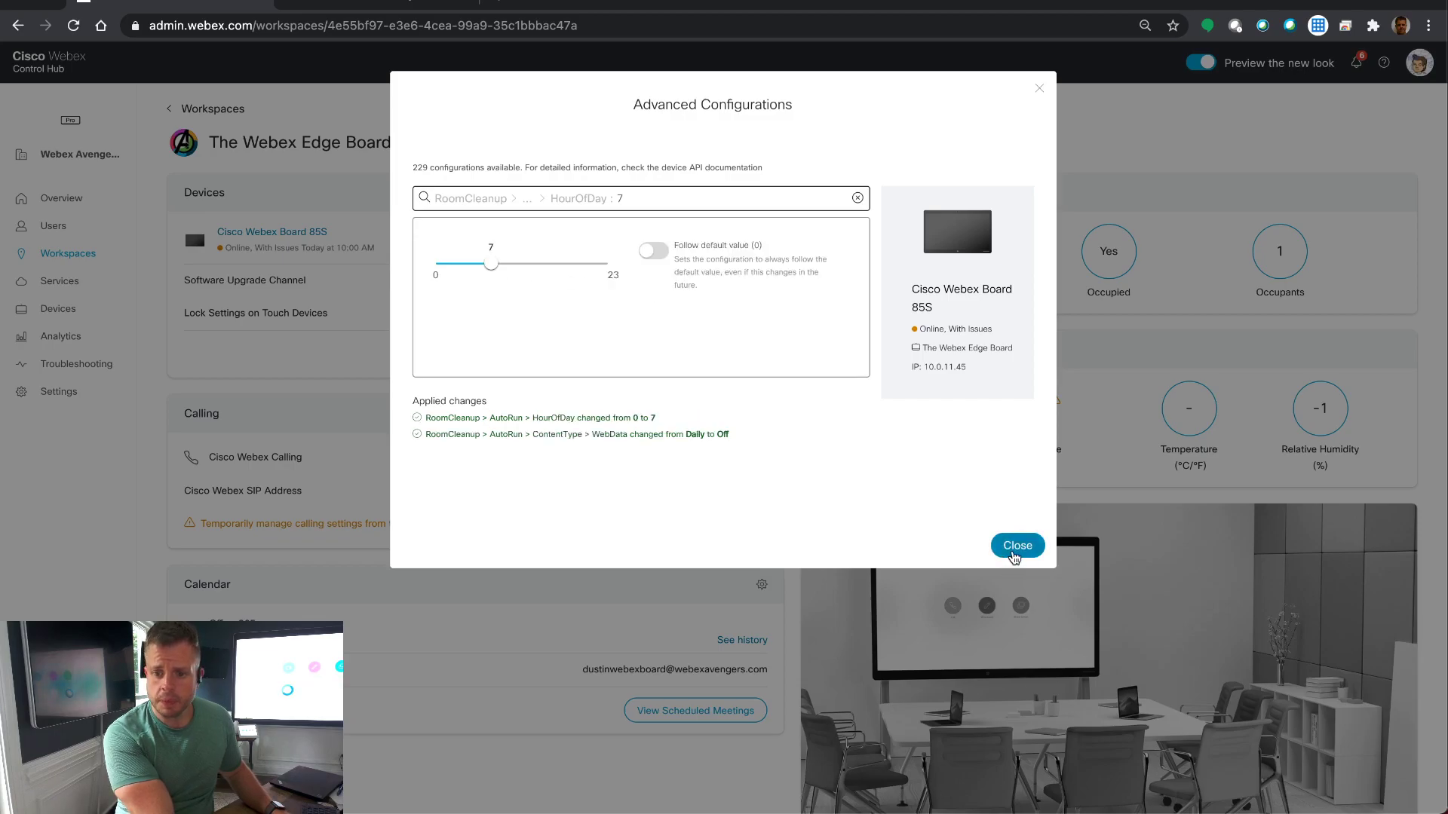
Step: Apply the advanced configuration changes, then open the Webex Board 85S portal's Setup Configuration page
{"action": "left_click", "coordinate": [1014, 547]}
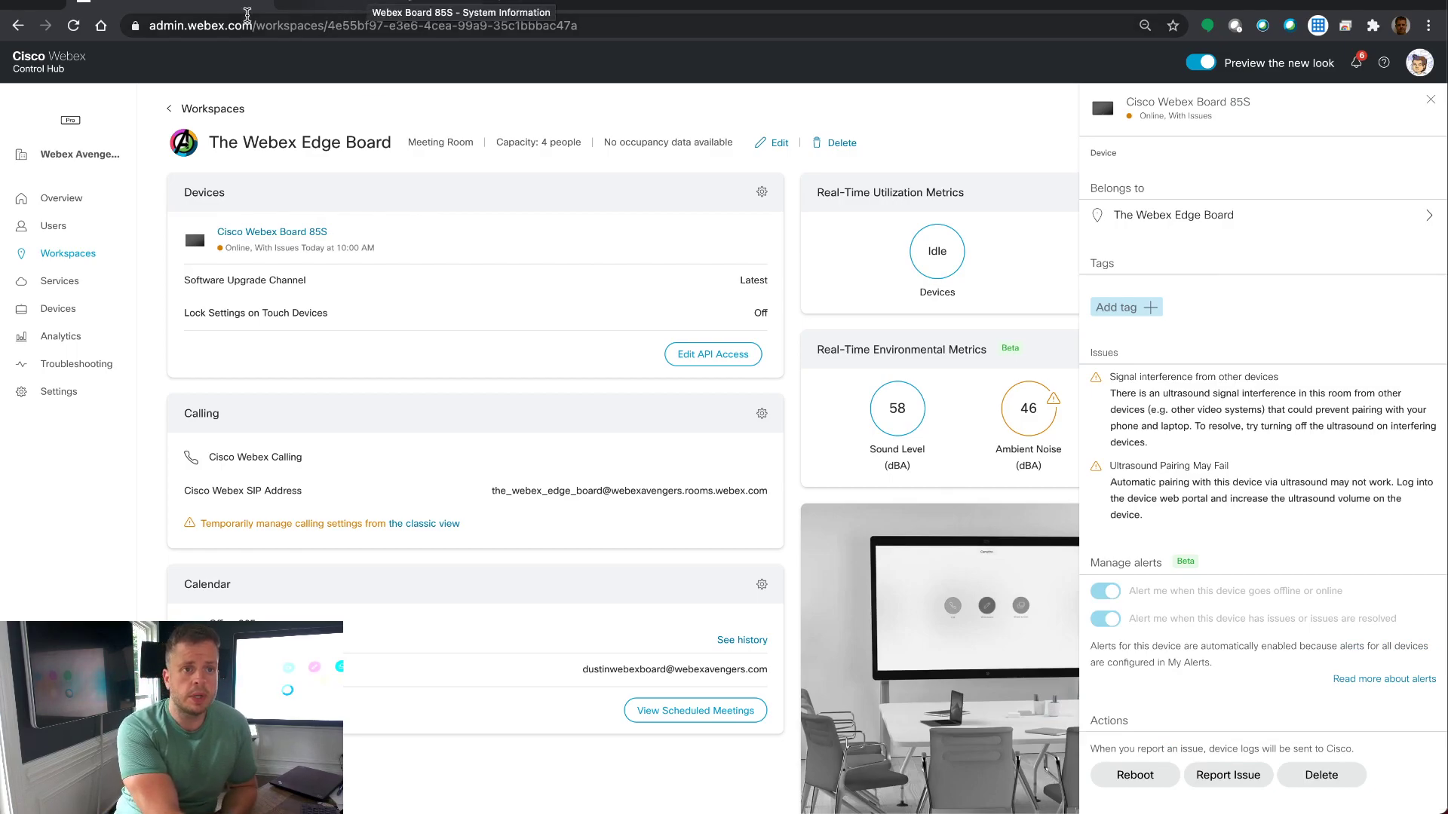
{"action": "left_click", "coordinate": [364, 6]}
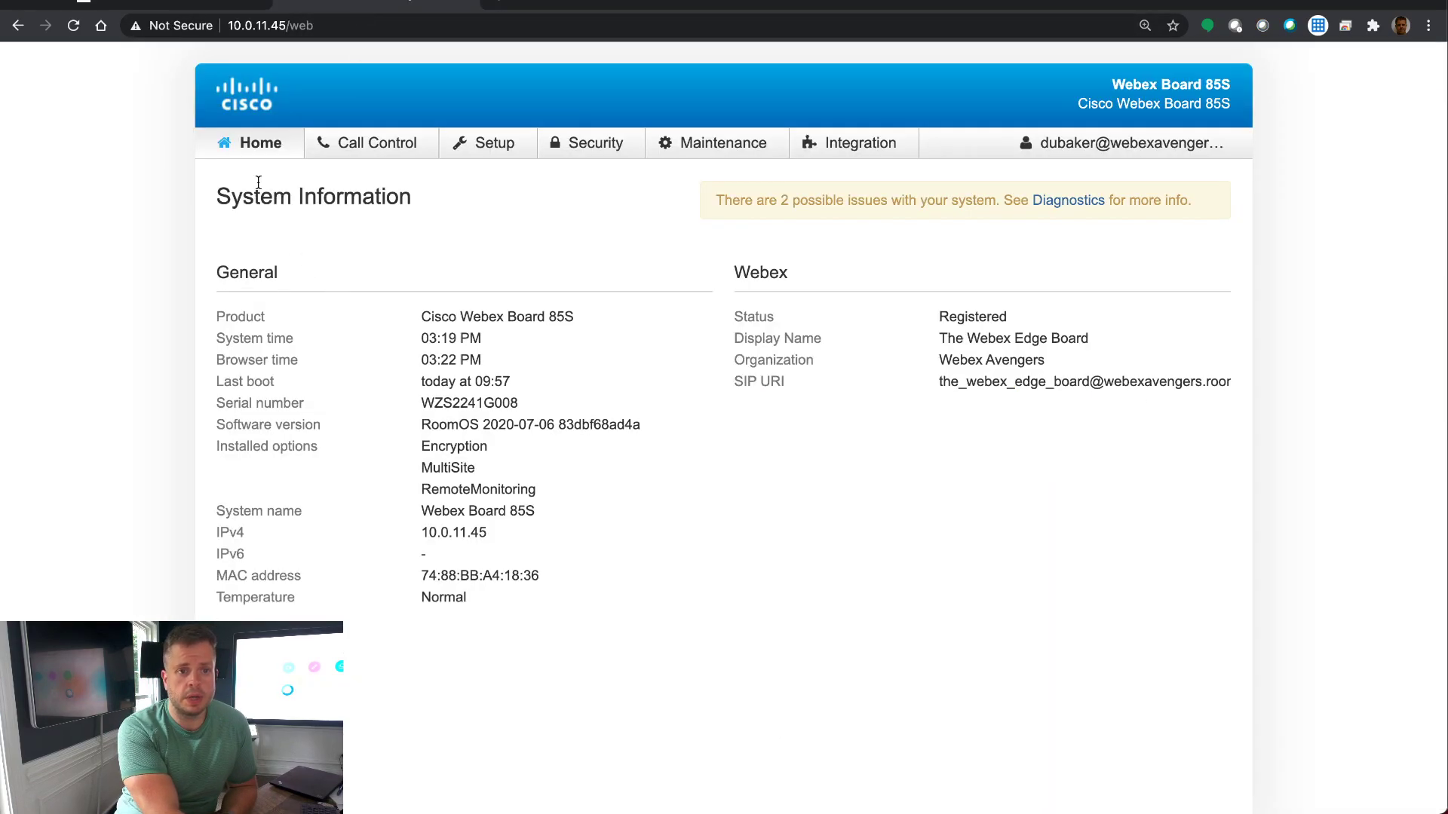
{"action": "left_click", "coordinate": [266, 150]}
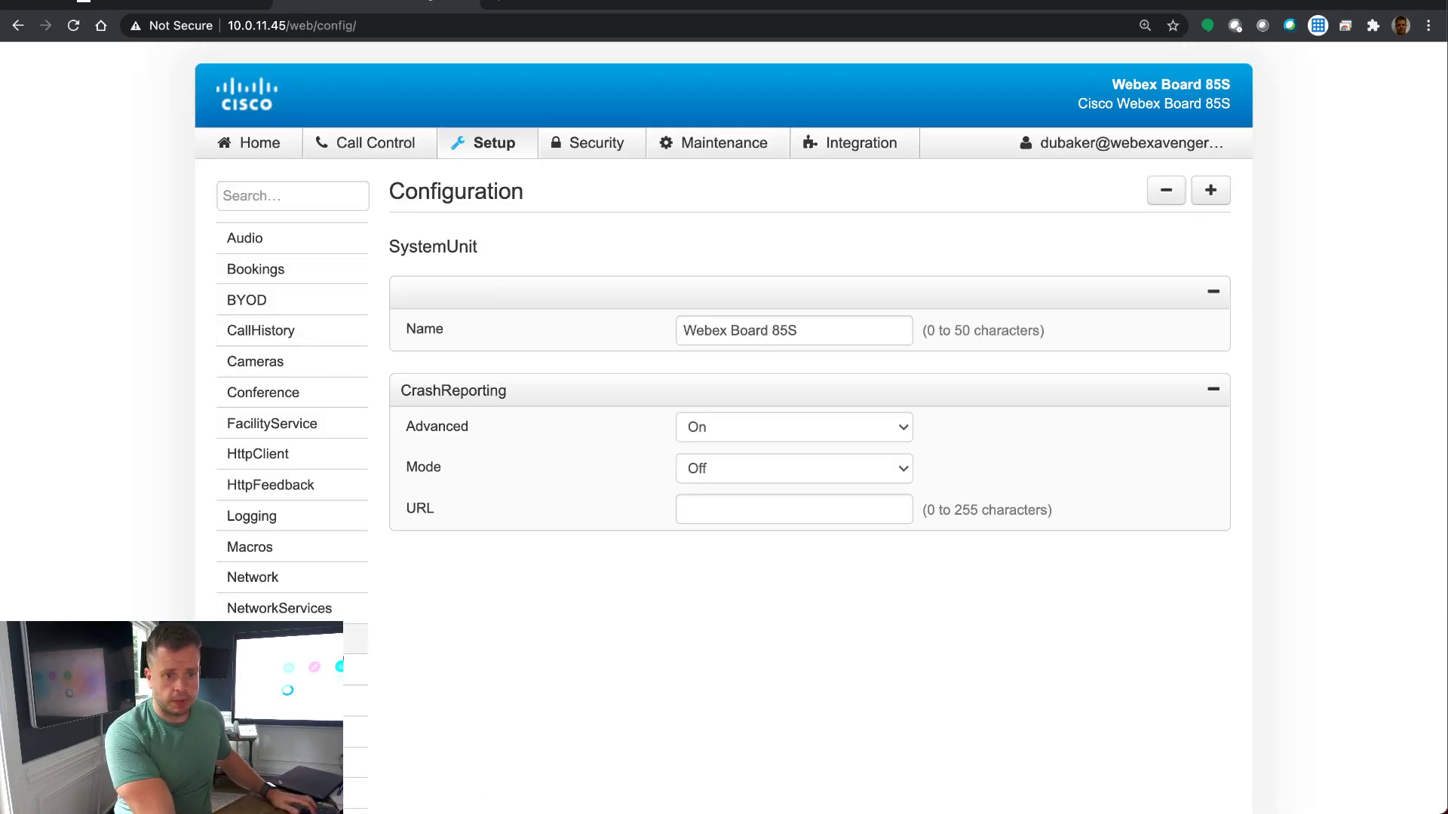
Step: Under RoomCleanup, set Whiteboards cleanup to Off, leave WebData Off, and save
{"action": "scroll", "coordinate": [340, 196], "scroll_direction": "down", "scroll_amount": 1}
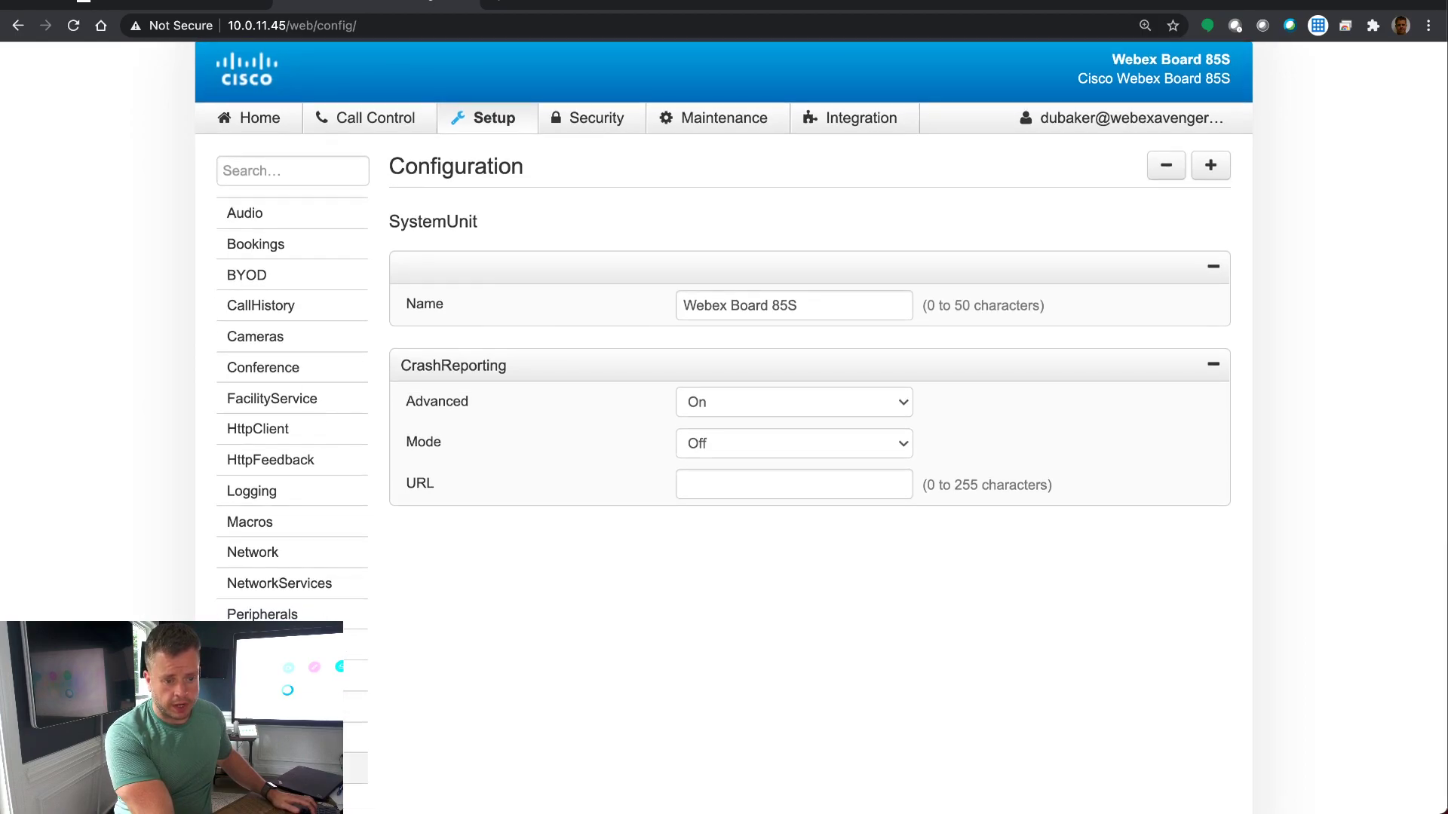
{"action": "left_click", "coordinate": [355, 768]}
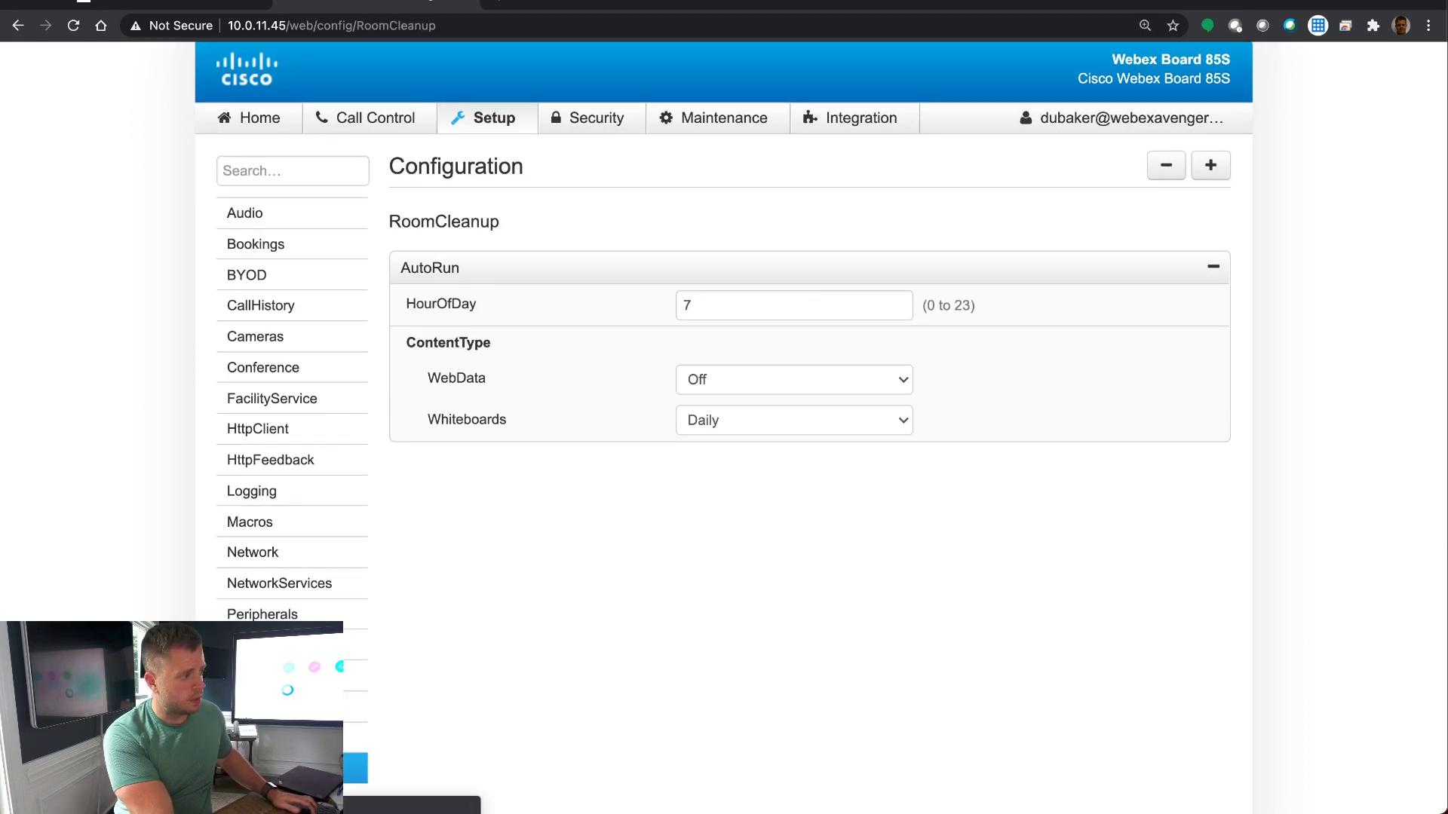
{"action": "scroll", "coordinate": [724, 423], "scroll_direction": "up", "scroll_amount": 1}
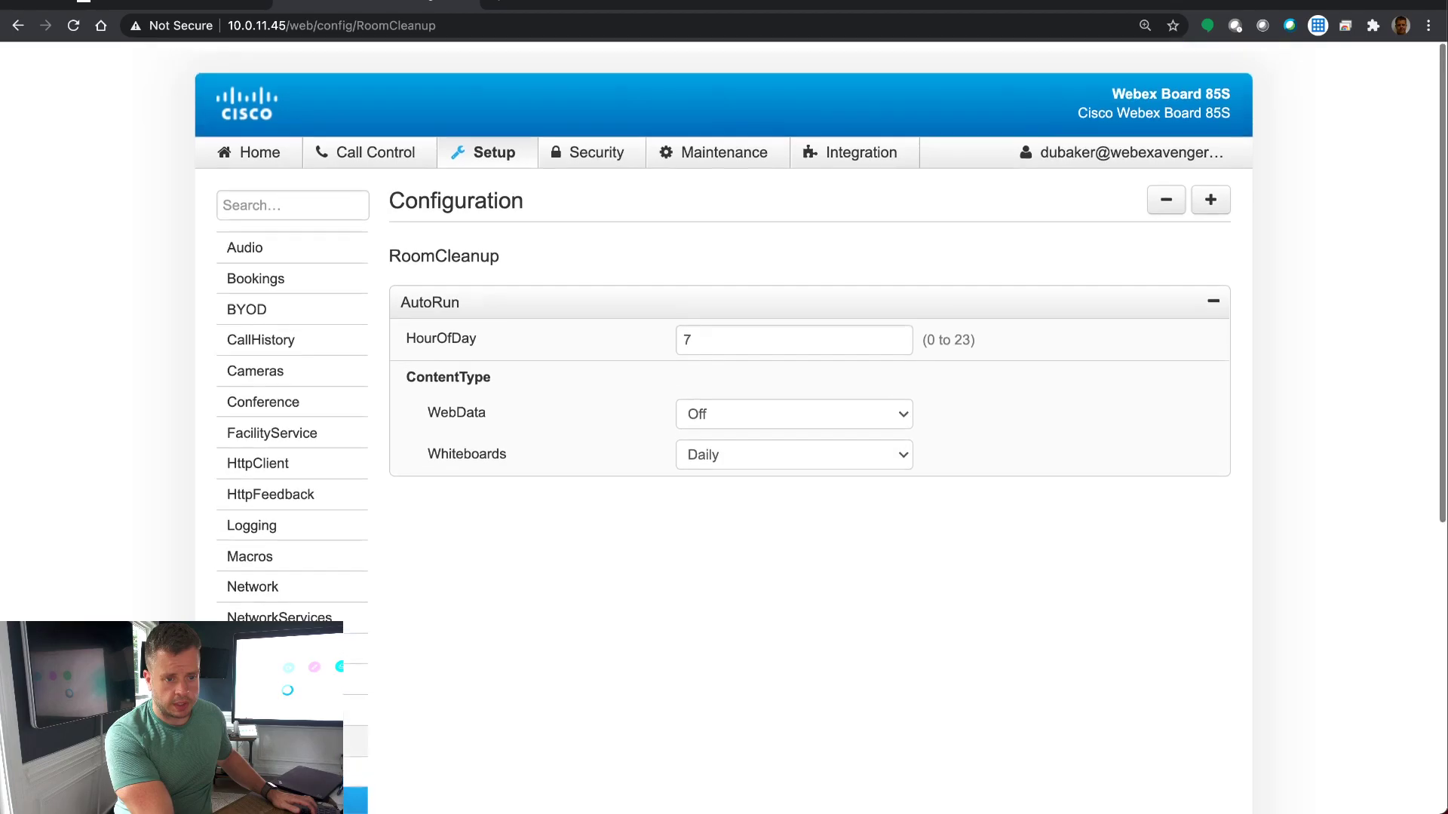
{"action": "scroll", "coordinate": [724, 422], "scroll_direction": "down", "scroll_amount": 10}
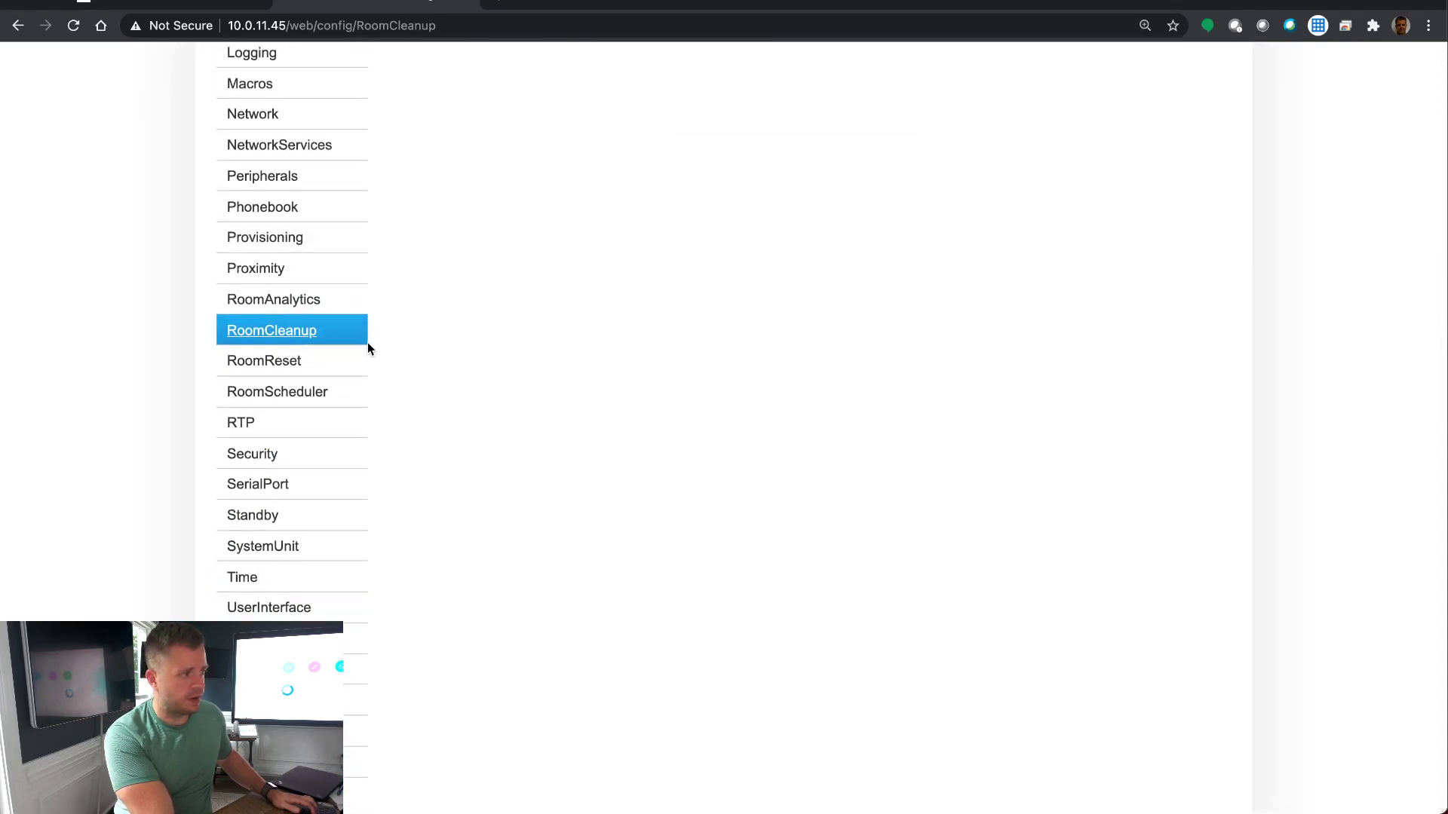
{"action": "scroll", "coordinate": [707, 449], "scroll_direction": "up", "scroll_amount": 6}
{"action": "scroll", "coordinate": [707, 449], "scroll_direction": "up", "scroll_amount": 1}
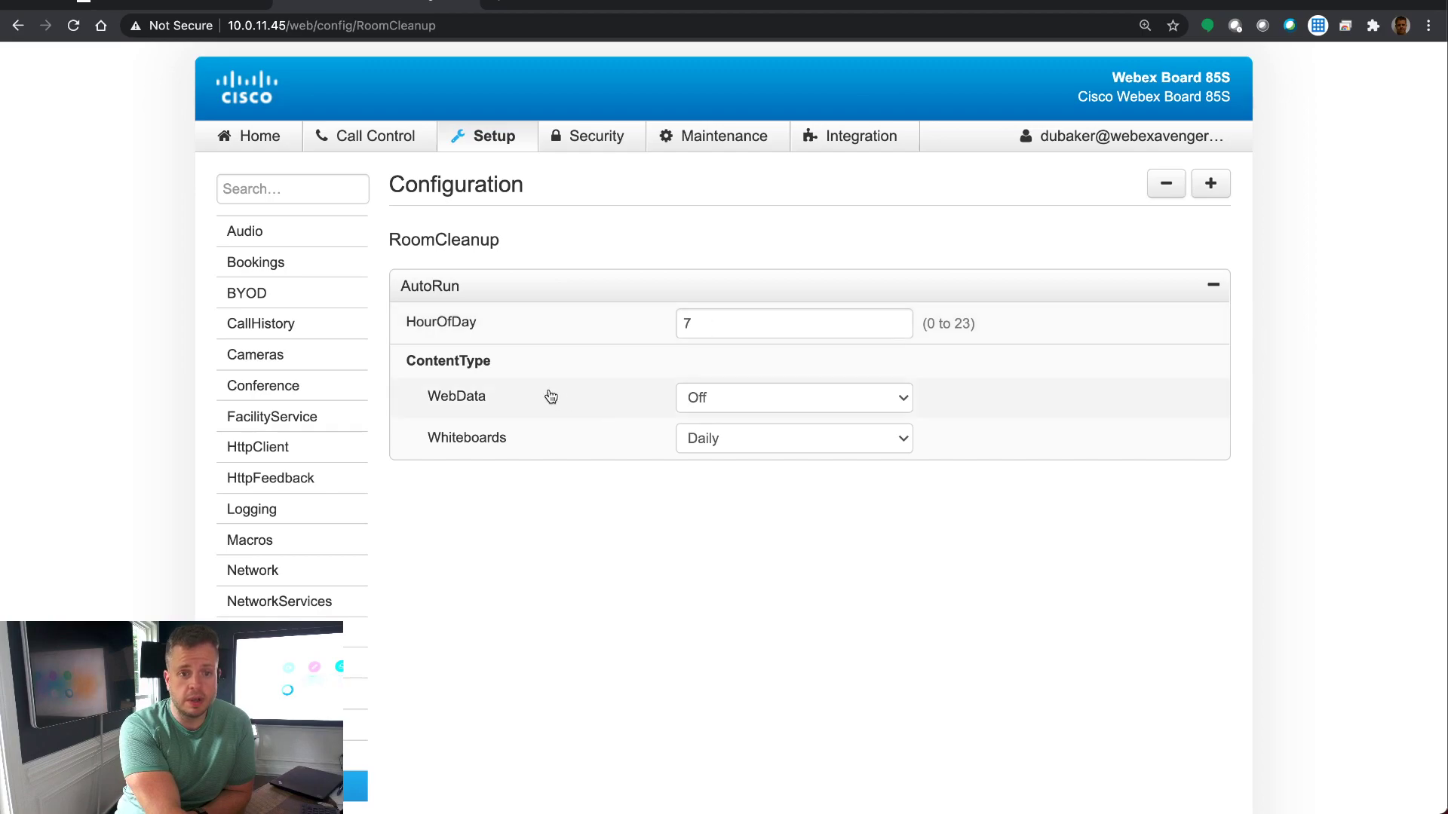
{"action": "left_click", "coordinate": [775, 404]}
{"action": "left_click", "coordinate": [775, 404]}
{"action": "left_click", "coordinate": [766, 445]}
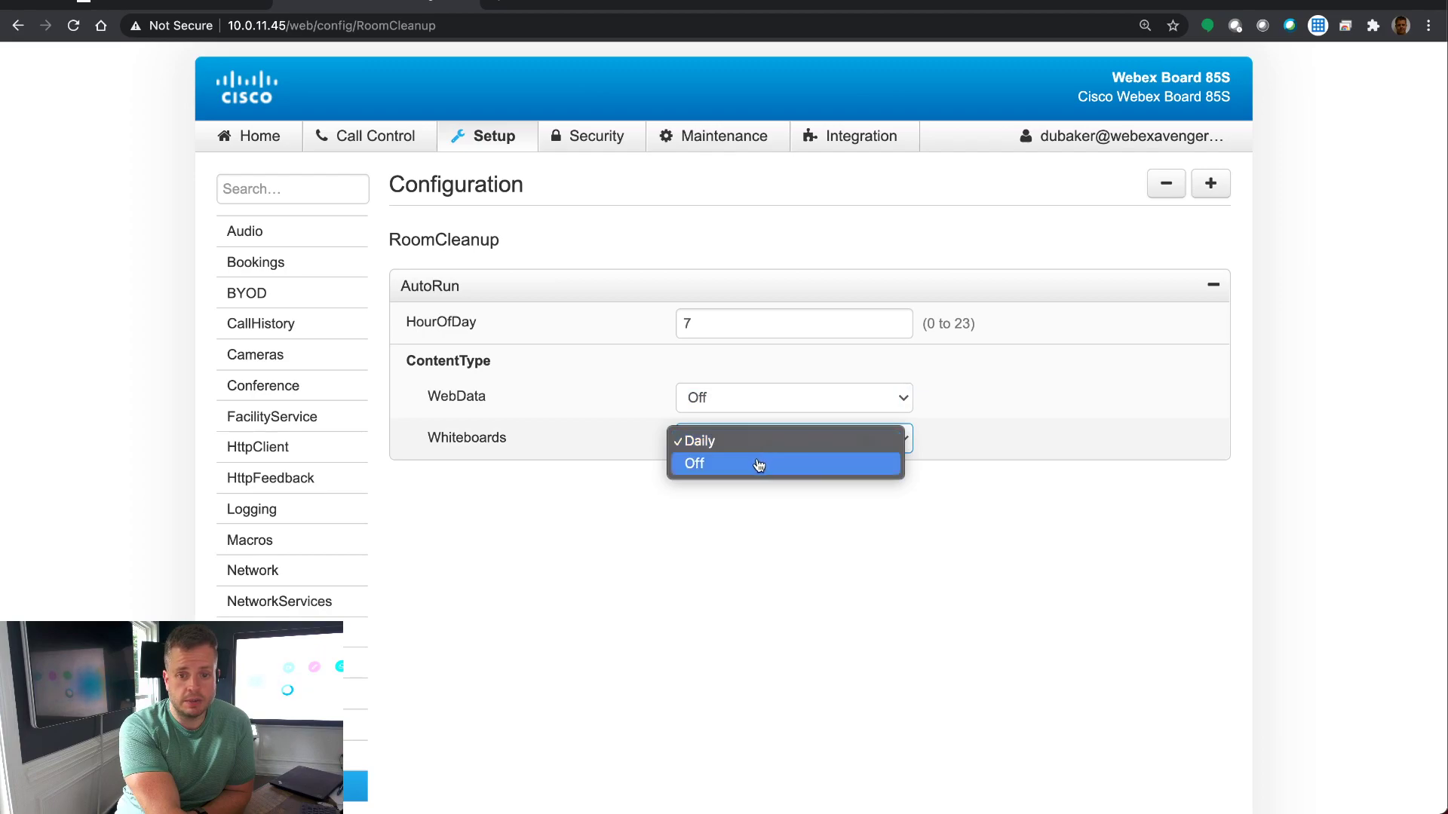
{"action": "left_click", "coordinate": [756, 463]}
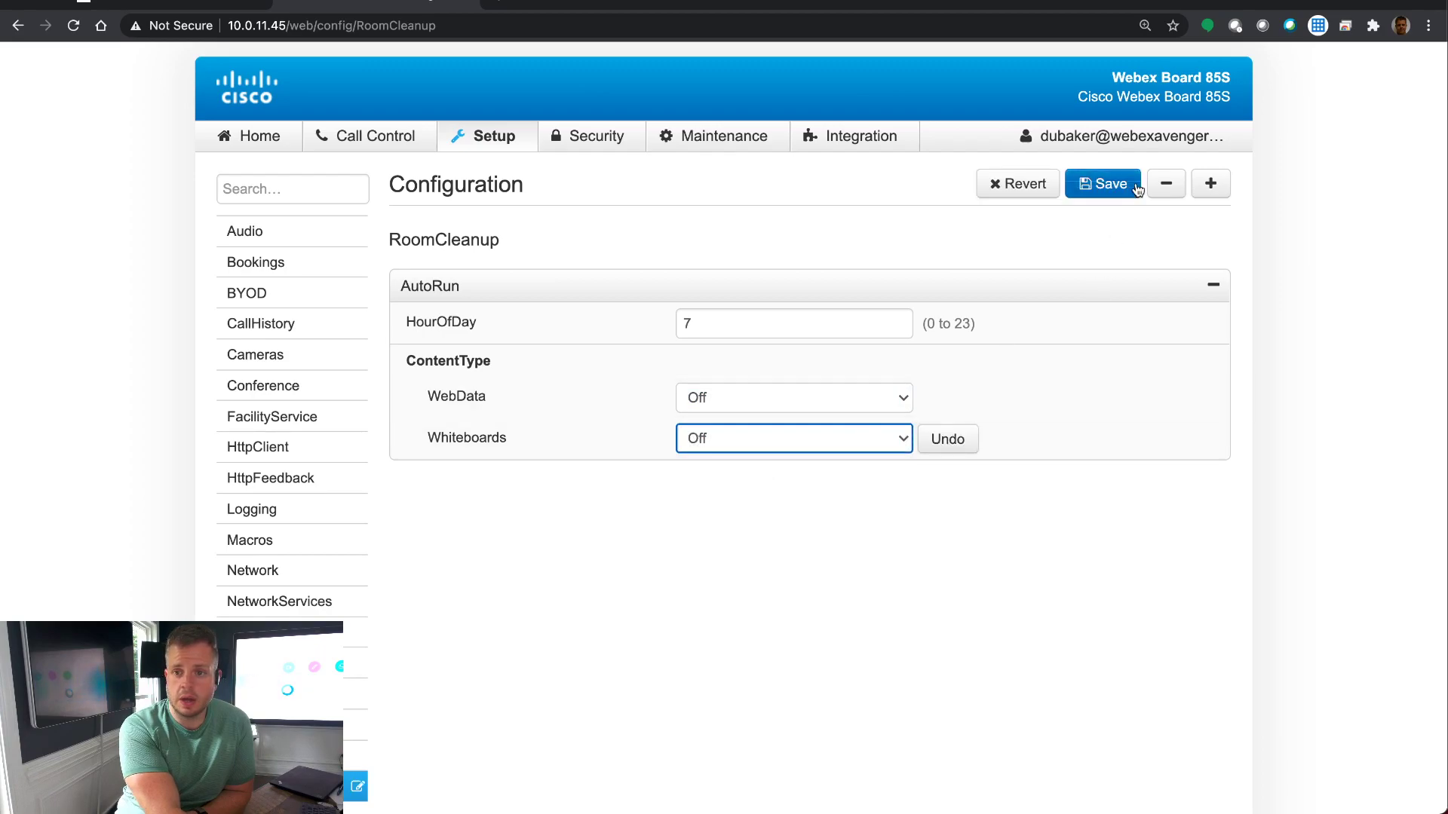
{"action": "left_click", "coordinate": [1102, 183]}
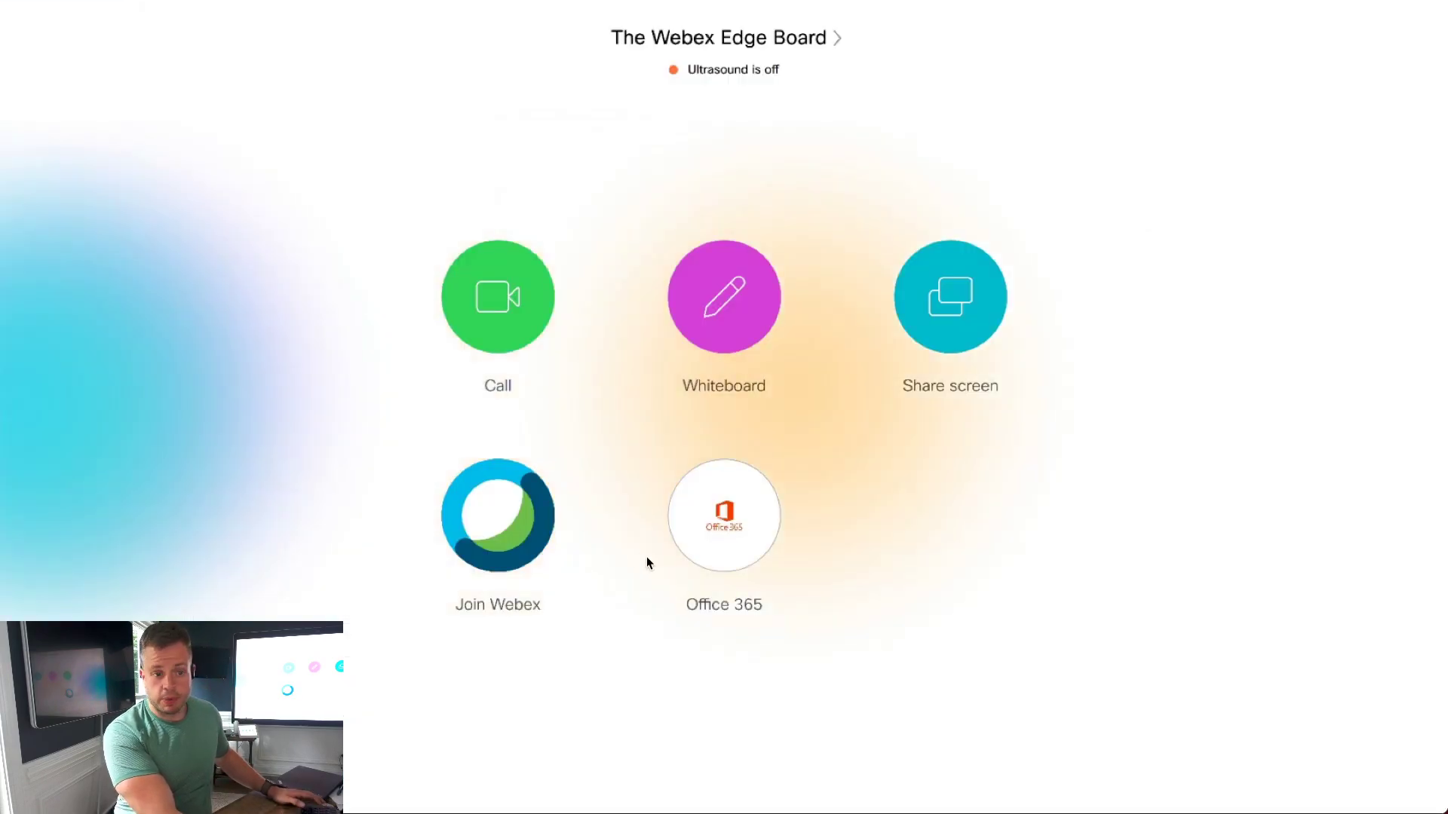
Step: Start a new blank whiteboard and draw a freehand car outline with scribbles
{"action": "left_click", "coordinate": [752, 304]}
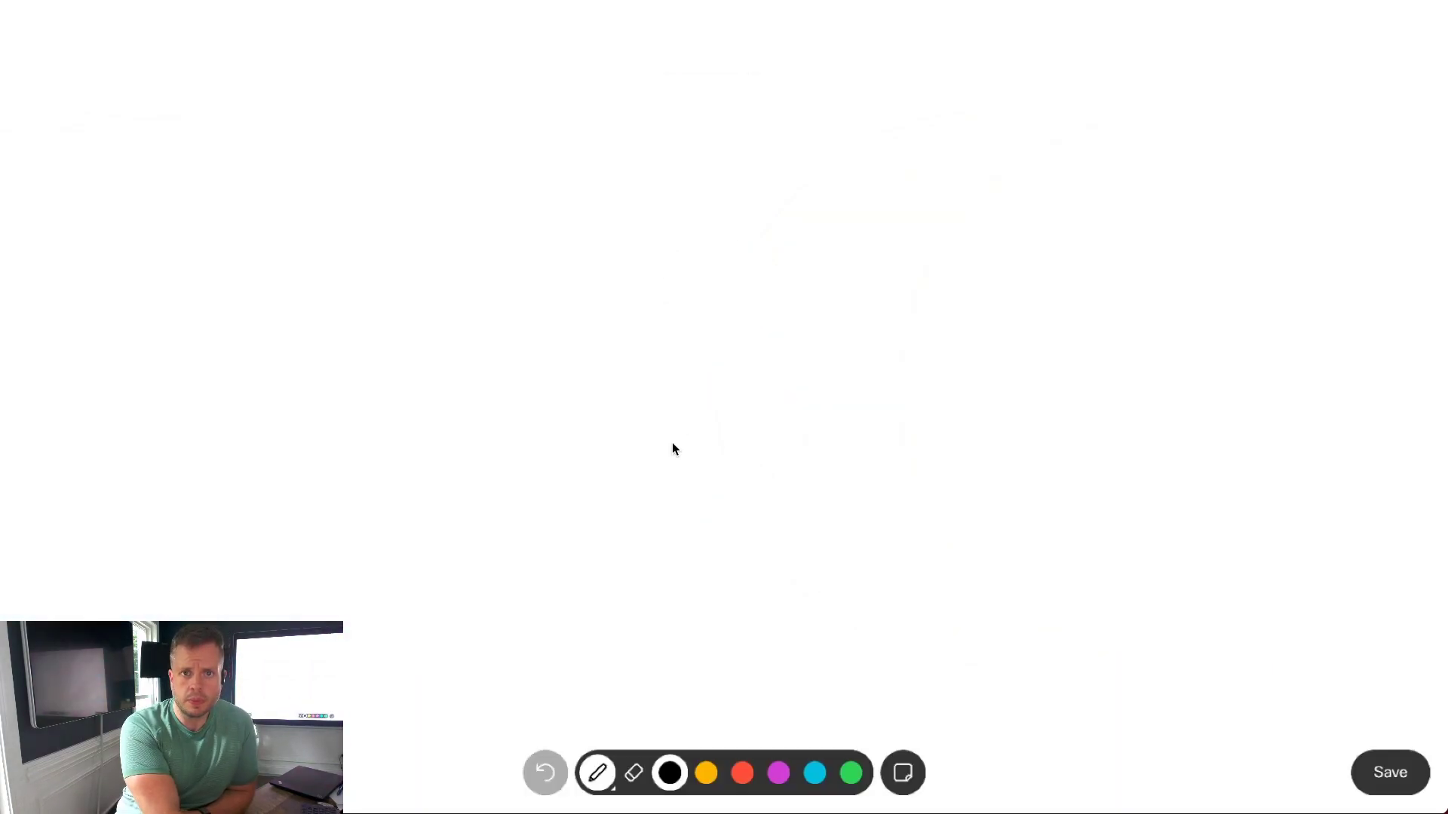
{"action": "mouse_move", "coordinate": [672, 443]}
{"action": "left_mouse_down"}
{"action": "mouse_move", "coordinate": [857, 249]}
{"action": "mouse_move", "coordinate": [587, 414]}
{"action": "left_mouse_up"}
{"action": "left_click_drag", "start_coordinate": [677, 423], "coordinate": [576, 210]}
{"action": "mouse_move", "coordinate": [663, 219]}
{"action": "left_mouse_down"}
{"action": "mouse_move", "coordinate": [485, 258]}
{"action": "mouse_move", "coordinate": [716, 388]}
{"action": "left_mouse_up"}
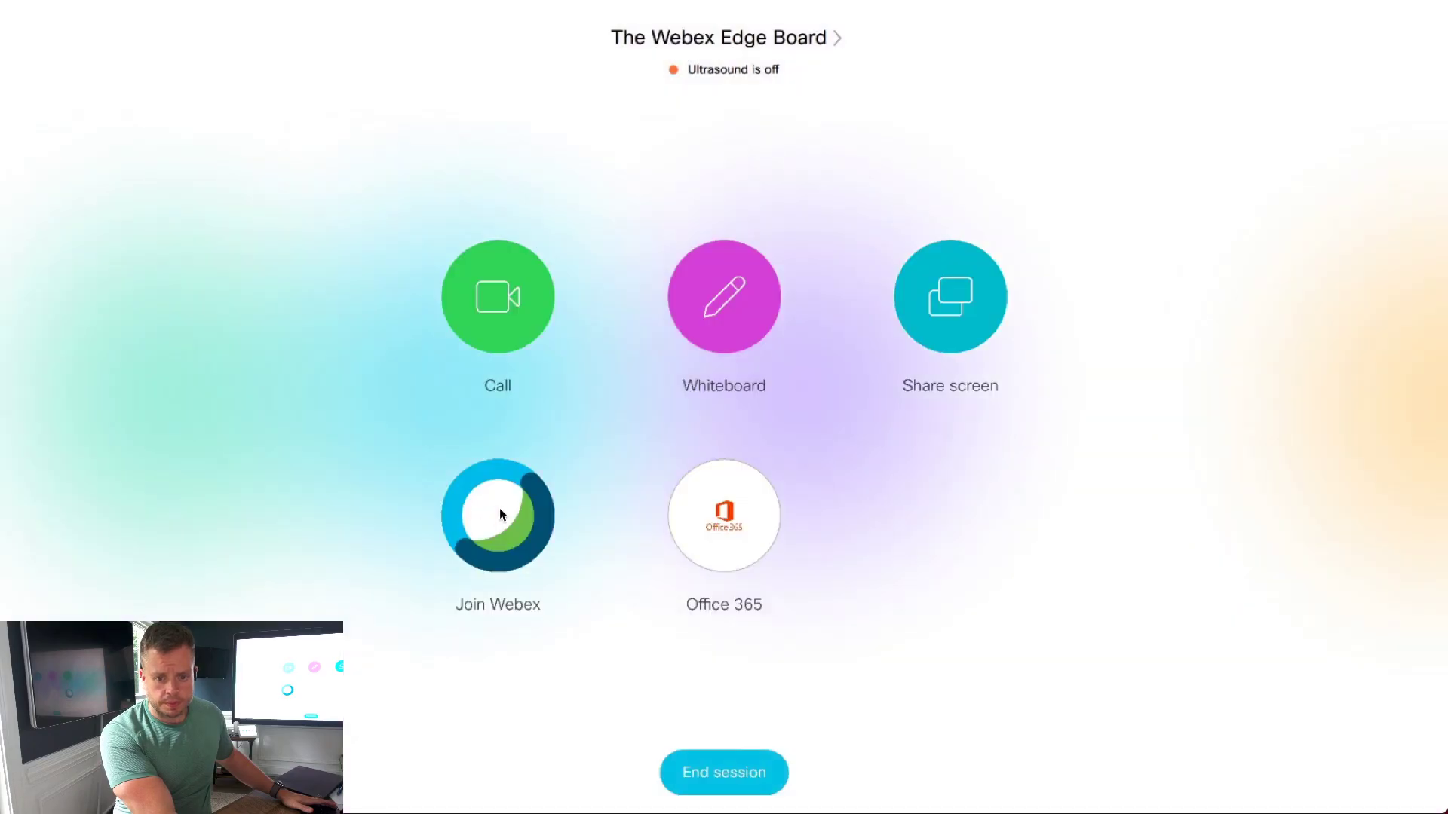
Step: End the session to show the Clean up dialog with Delete whiteboards (1) and Clean up everything
{"action": "left_click", "coordinate": [746, 774]}
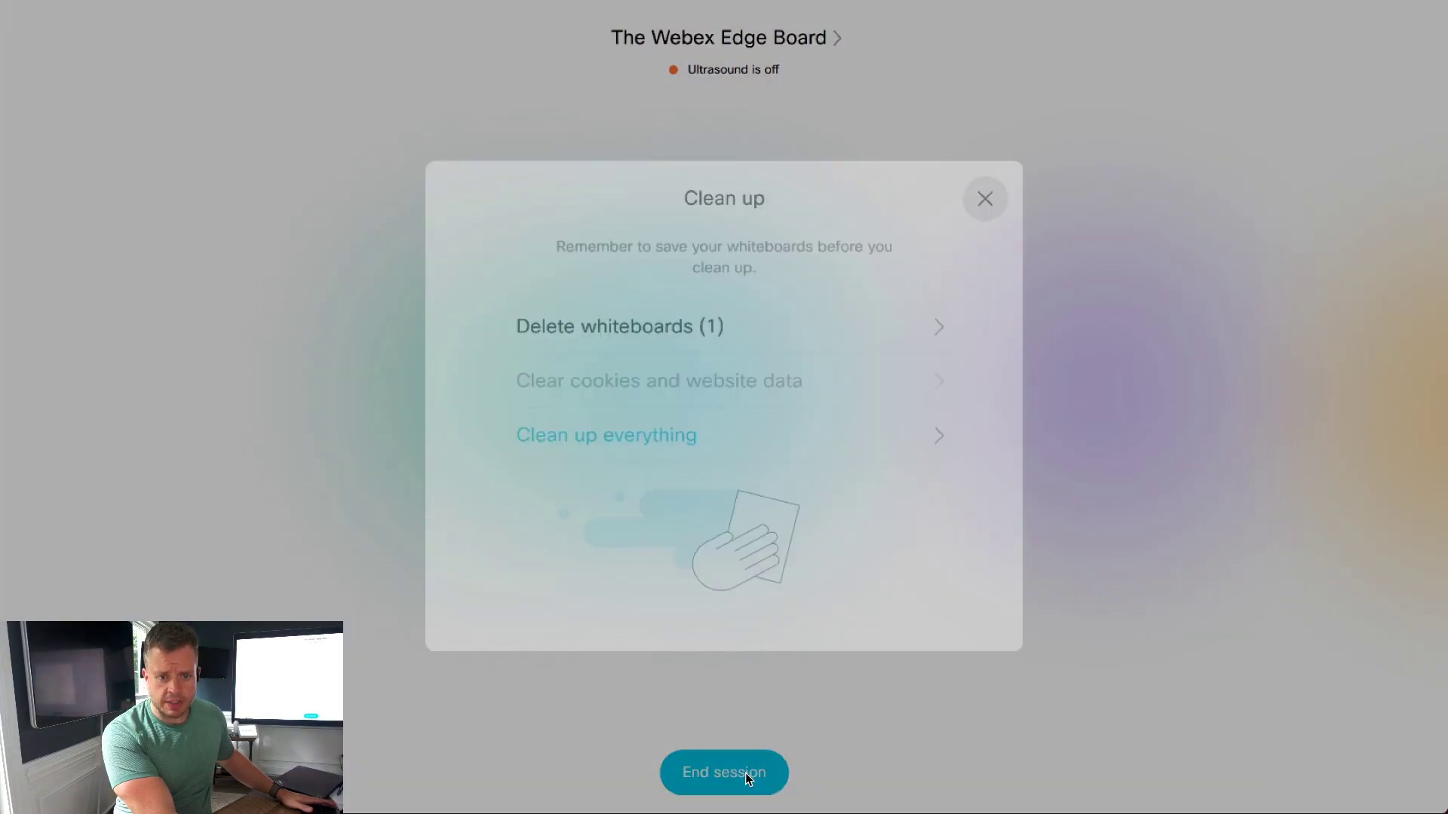